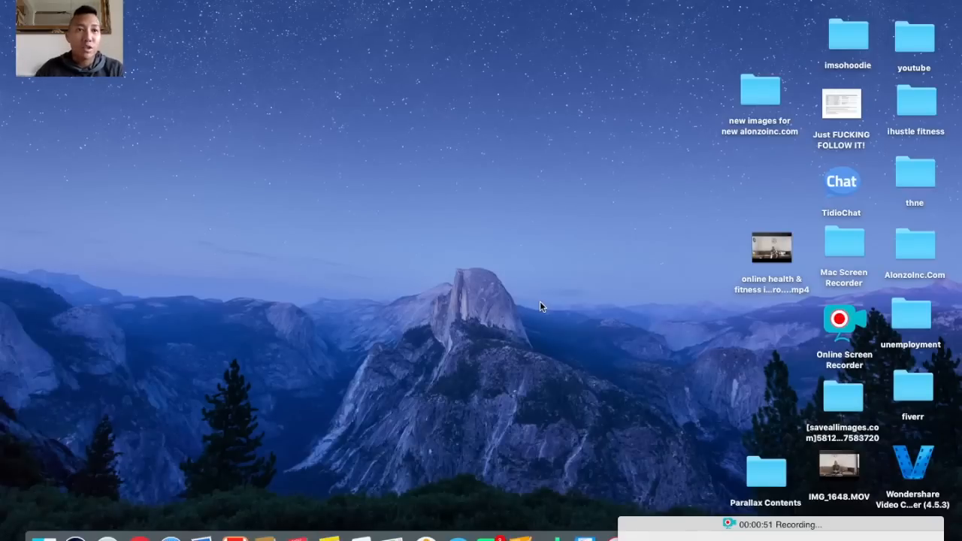
key(ctrl+Down)
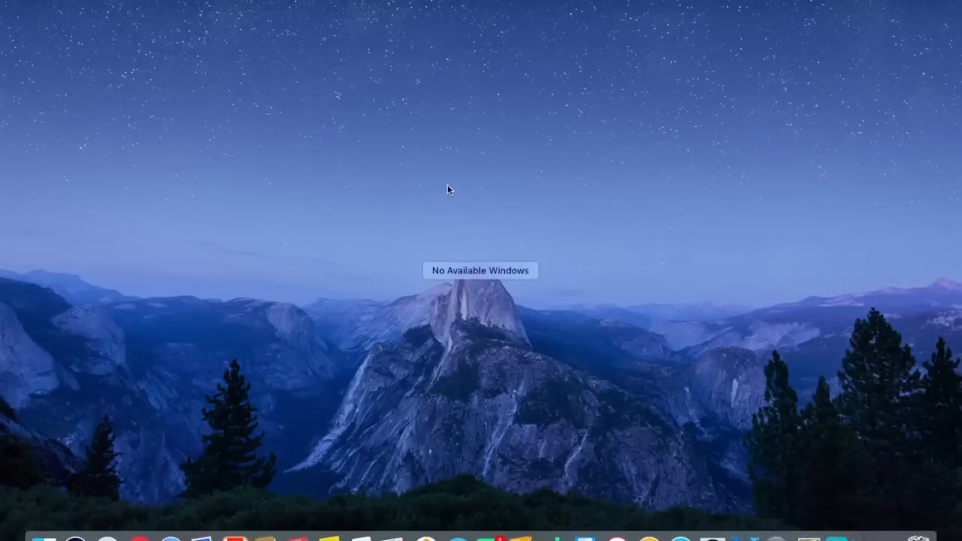
click(470, 223)
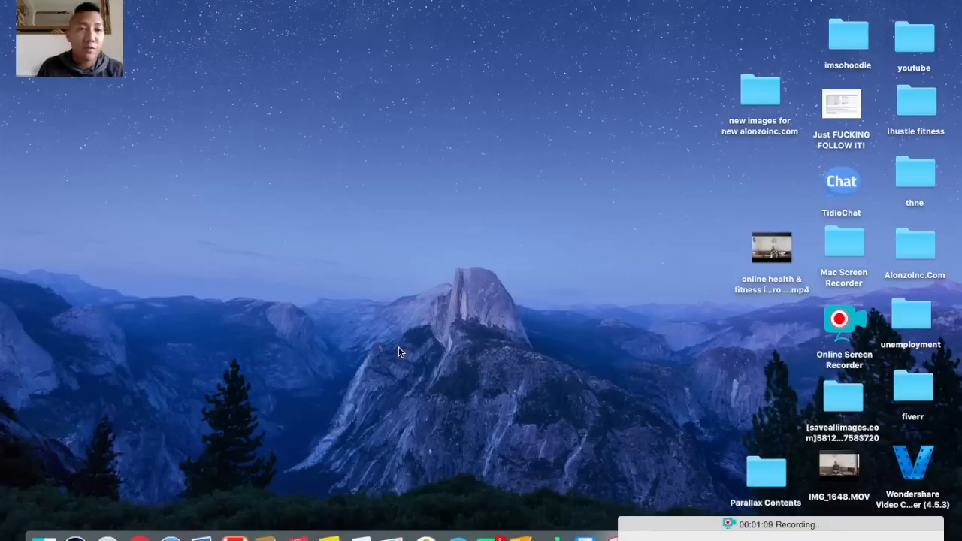
Switch to the Shopify admin in the browser and visit the Shopify App Store from the store's installed apps page
key(ctrl+Up)
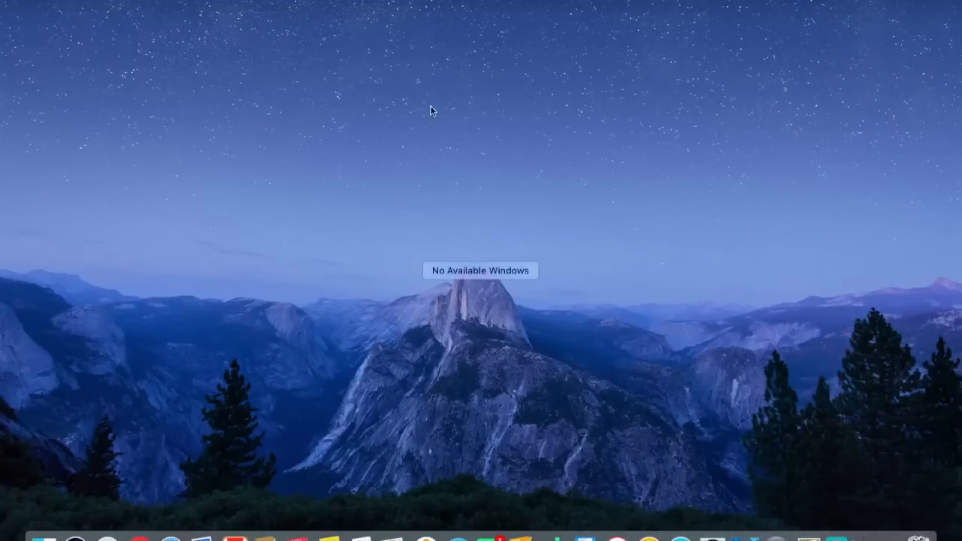
click(488, 28)
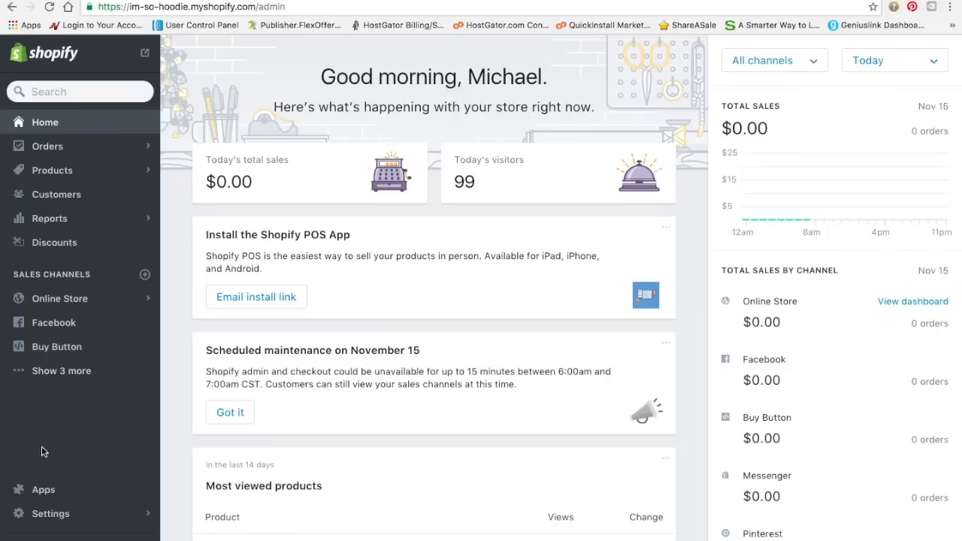
click(39, 490)
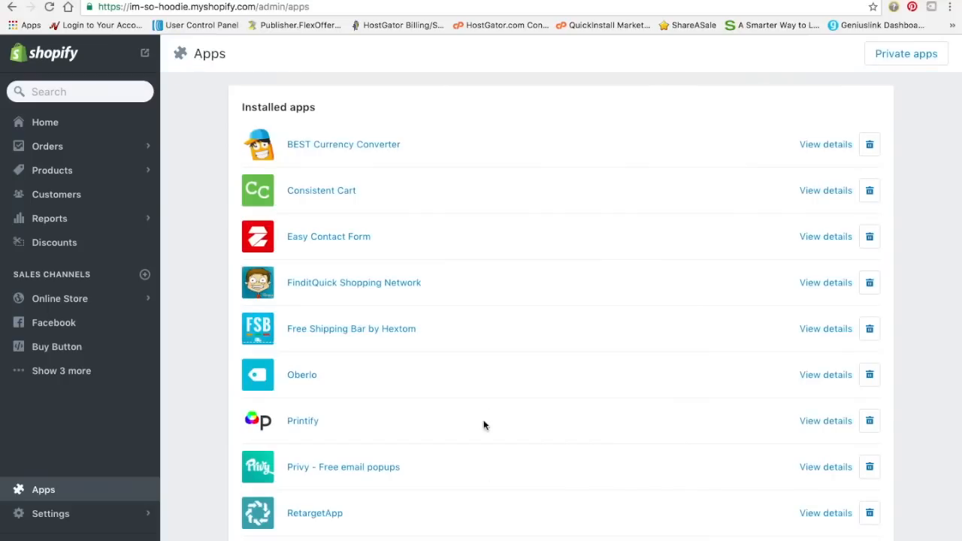
scroll(838, 180, down, 5)
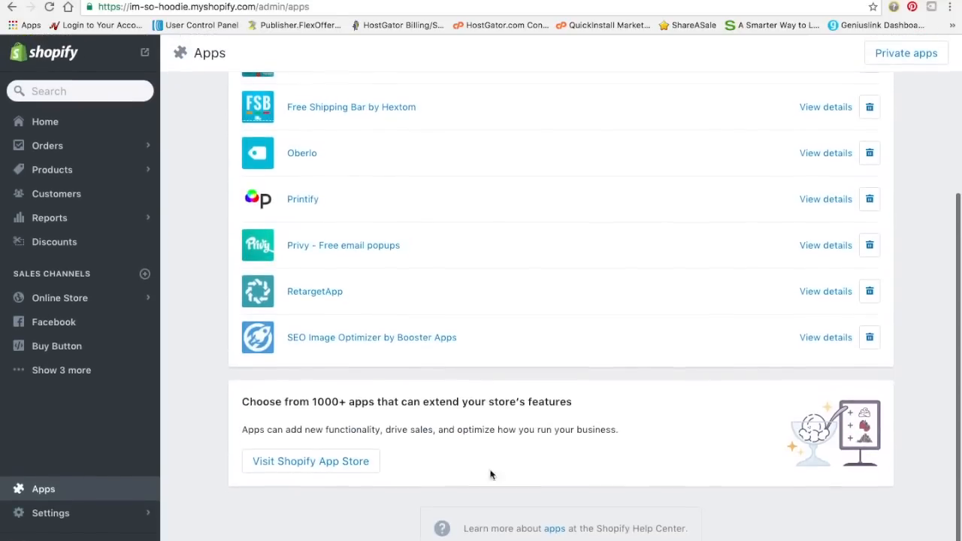
click(345, 464)
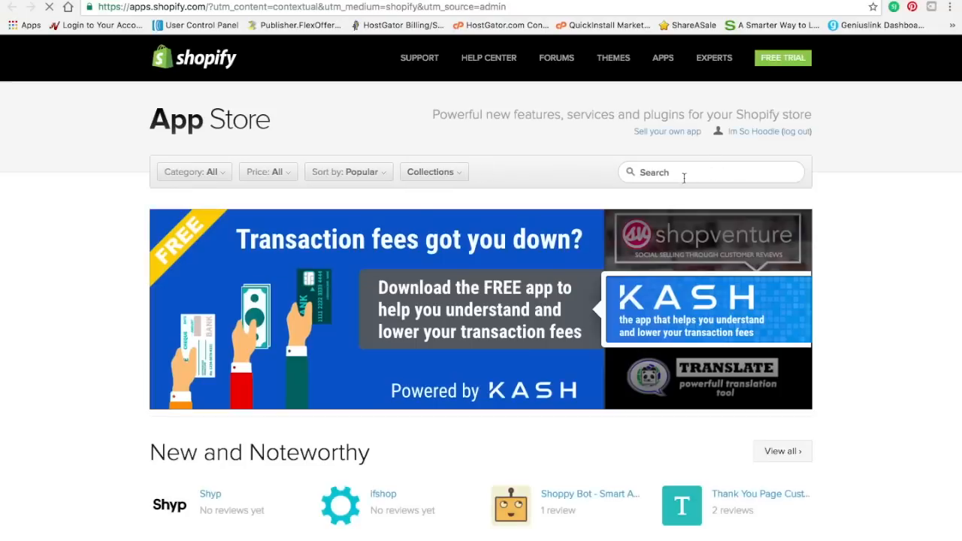
Search the app store for "printful" and open the Printful app's page
click(678, 176)
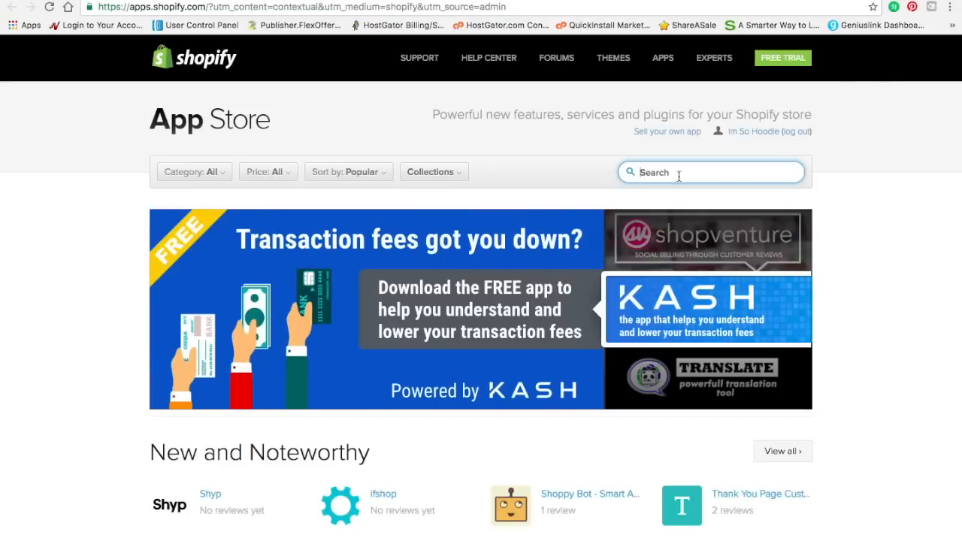
text(print)
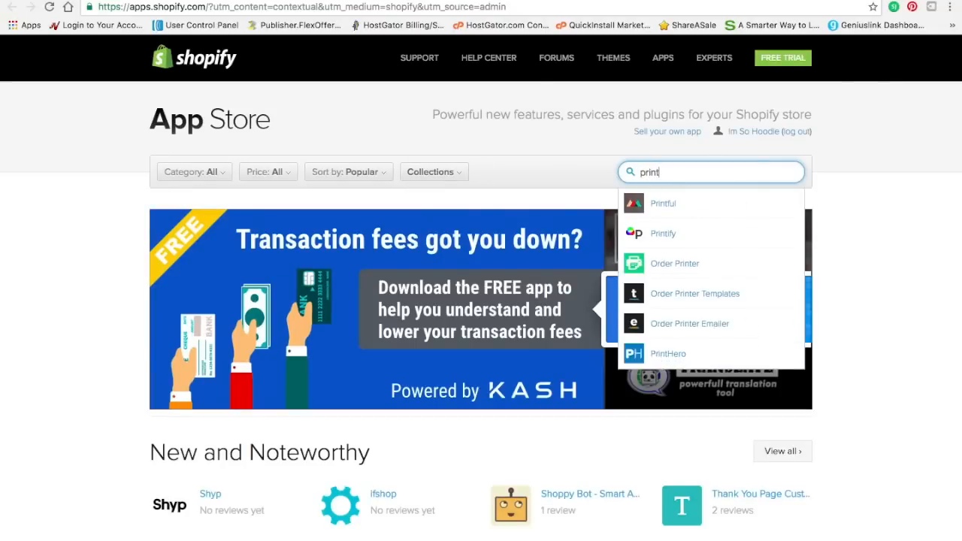
text(ful)
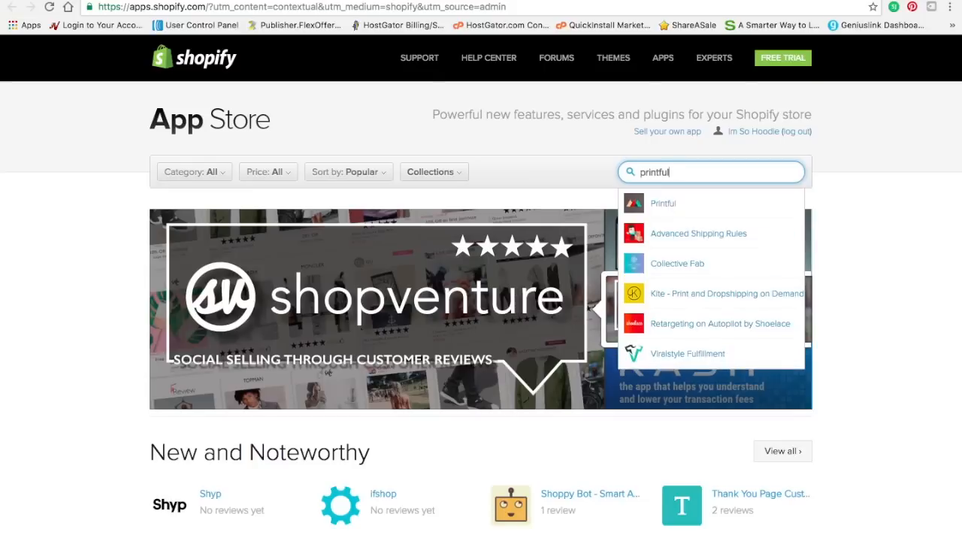
click(729, 215)
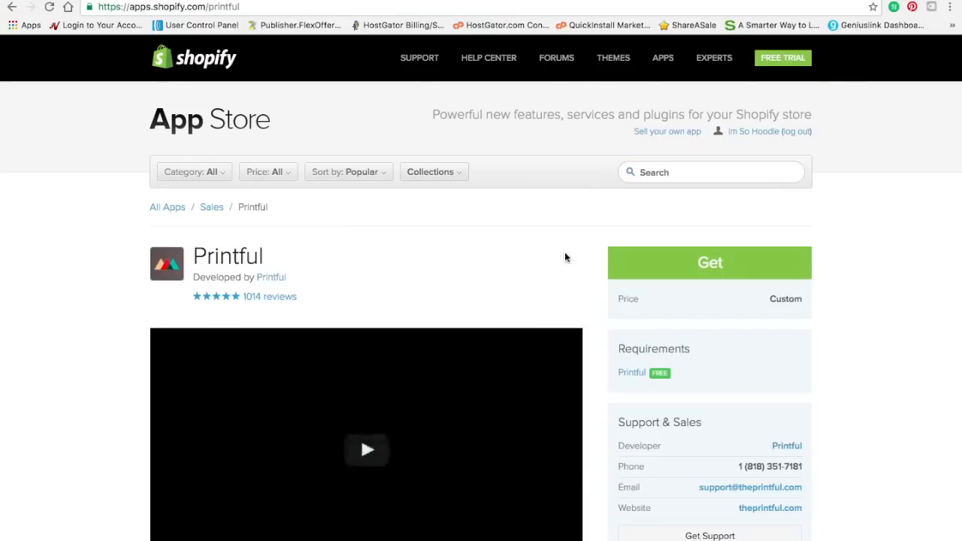
Examine the Printful app's listing, including its feature description and the enlarged screenshot of printable products
scroll(95, 392, down, 5)
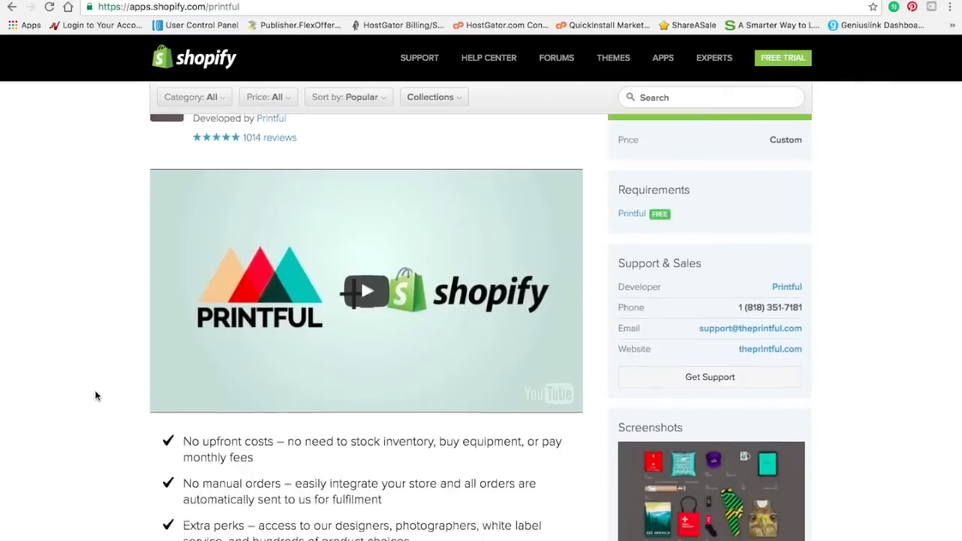
scroll(95, 390, down, 1)
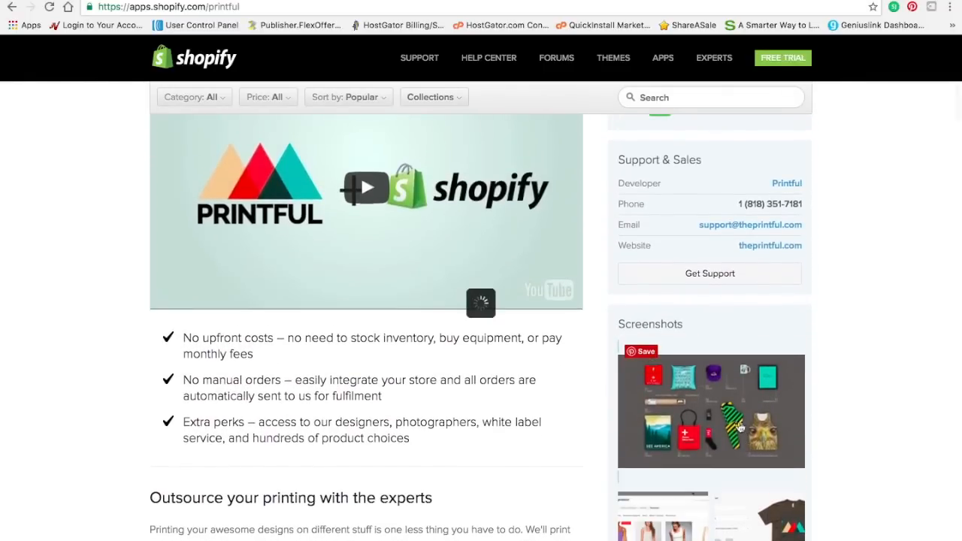
click(680, 429)
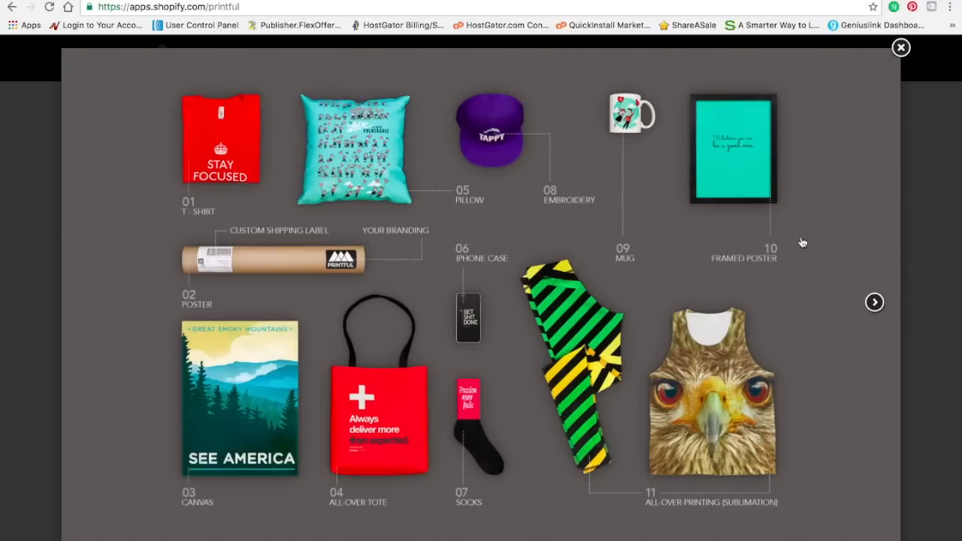
click(901, 48)
scroll(612, 320, down, 10)
scroll(613, 320, up, 6)
scroll(613, 320, down, 1)
scroll(613, 320, down, 5)
scroll(612, 320, up, 10)
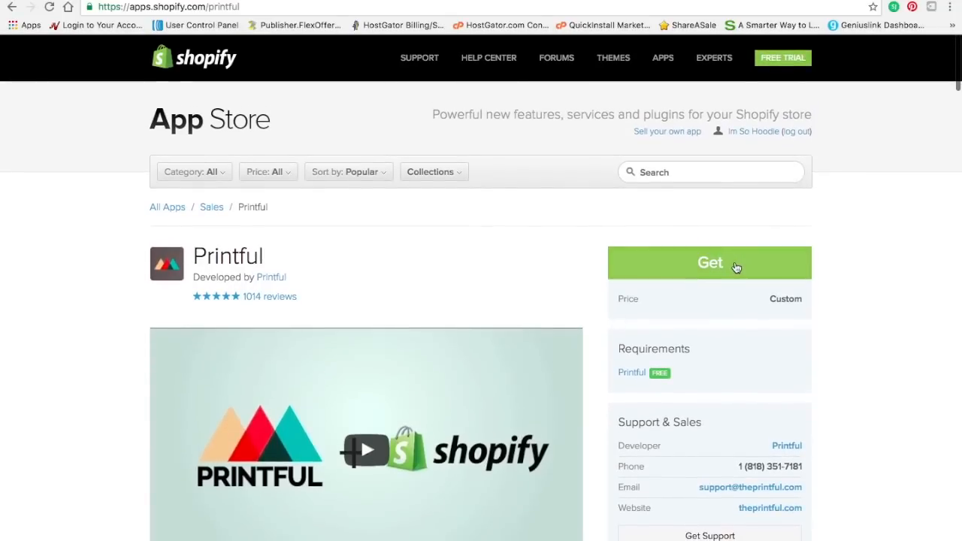
Install the Printful app on the store and connect it to an existing Printful account by signing in and confirming
click(736, 268)
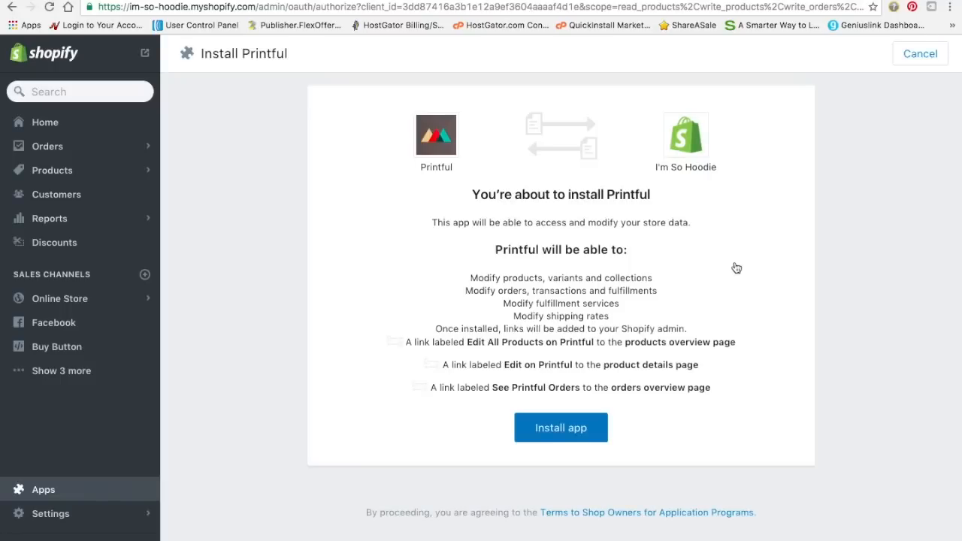
click(557, 428)
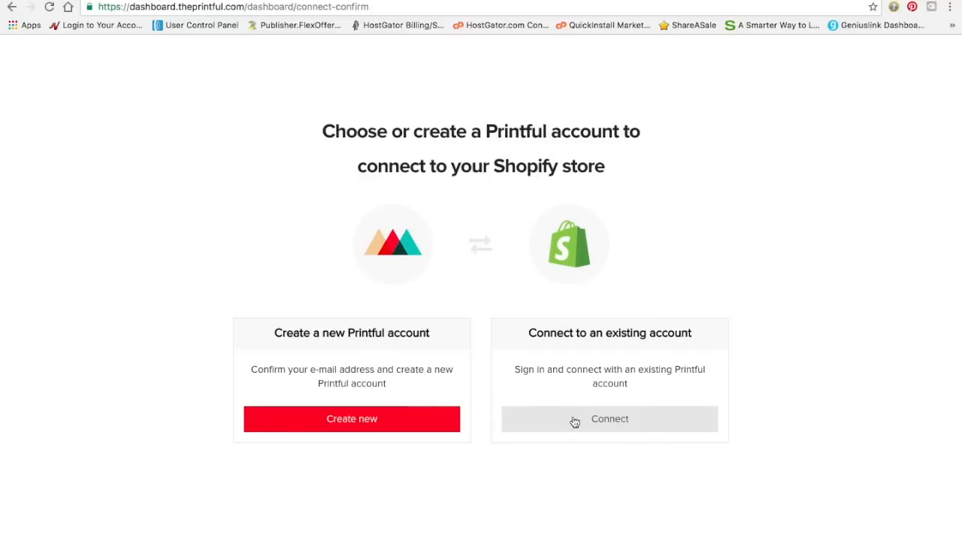
click(616, 427)
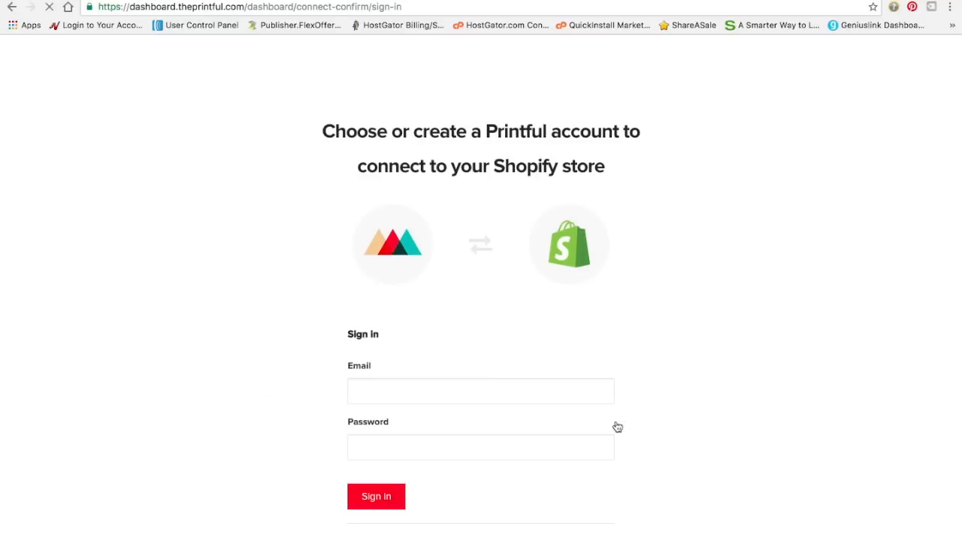
click(391, 505)
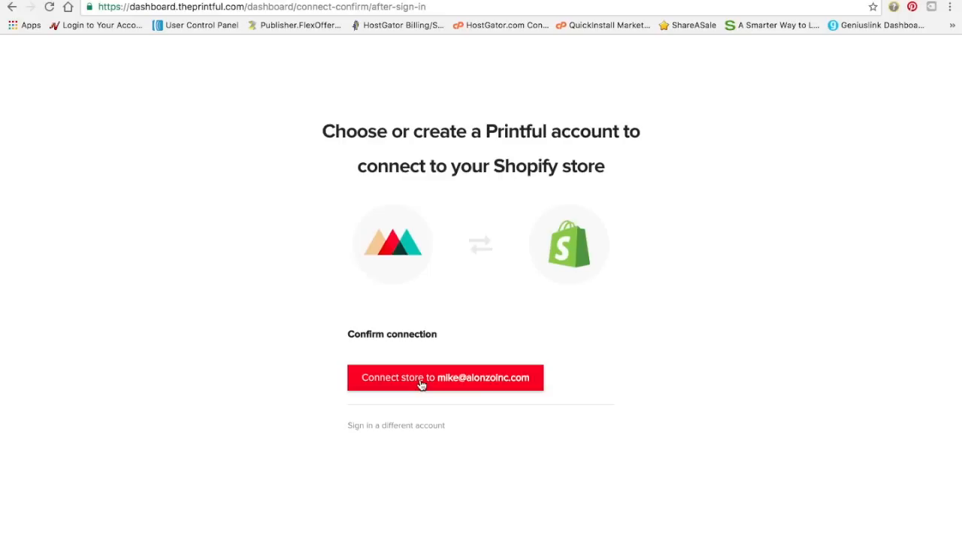
click(422, 385)
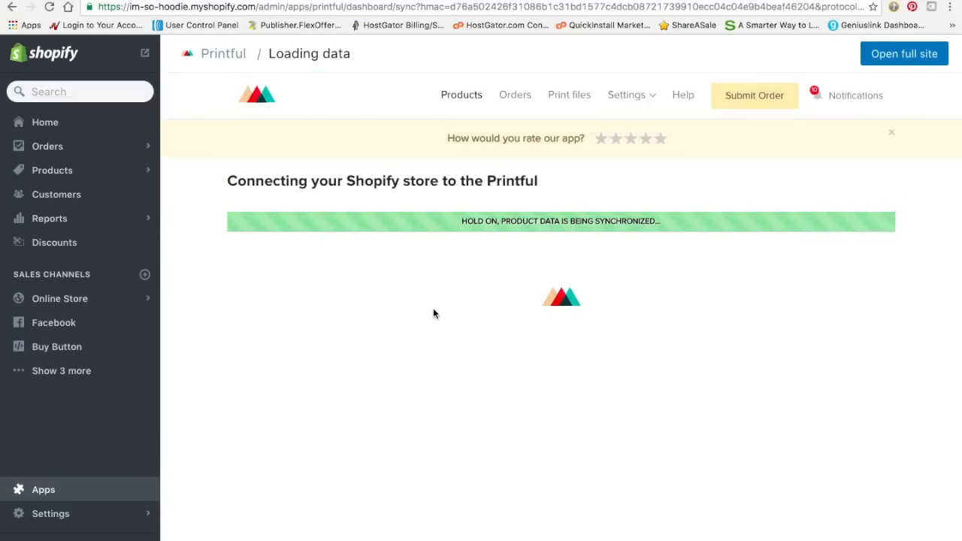
Start adding a Printful product and choose the Unisex / Men T-shirts category under Clothing / Apparel
scroll(578, 329, down, 10)
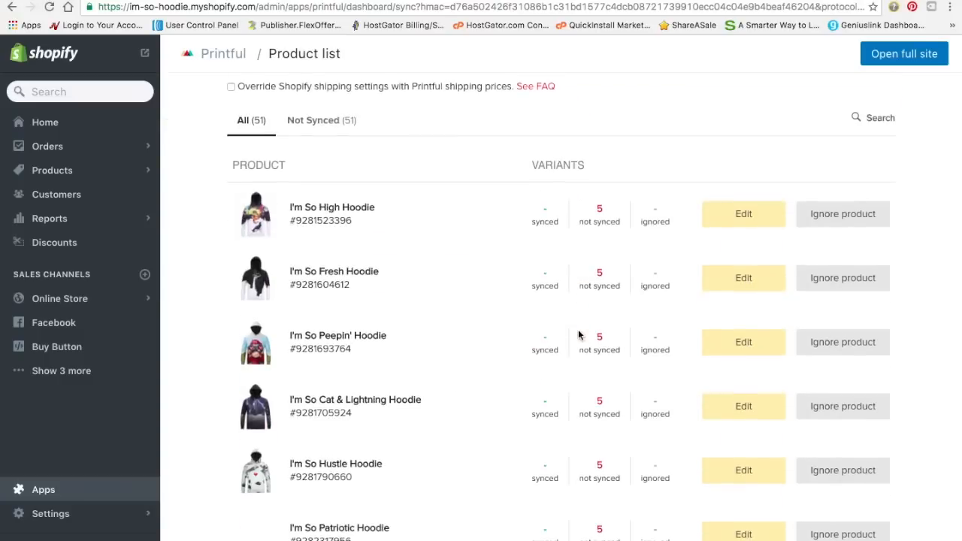
scroll(578, 329, up, 10)
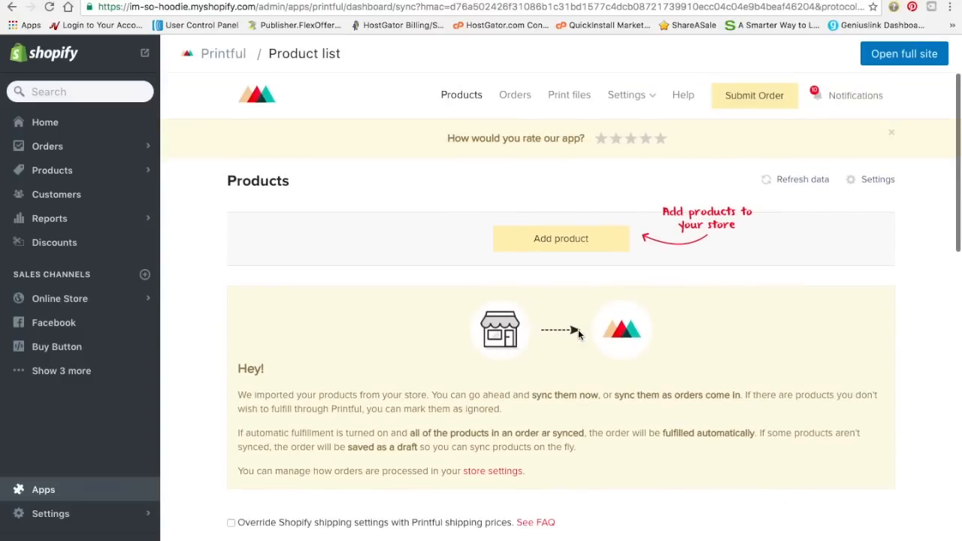
click(530, 239)
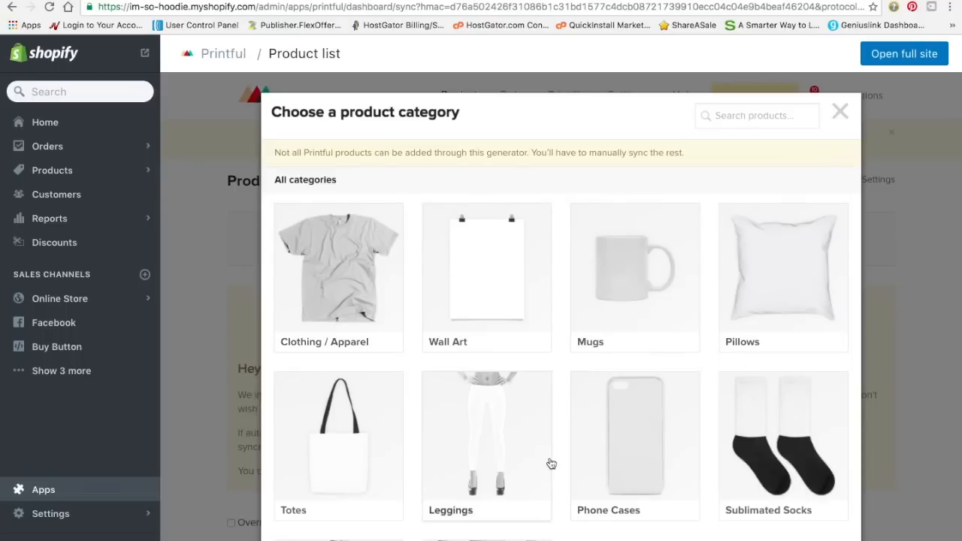
scroll(549, 462, down, 5)
scroll(551, 463, up, 5)
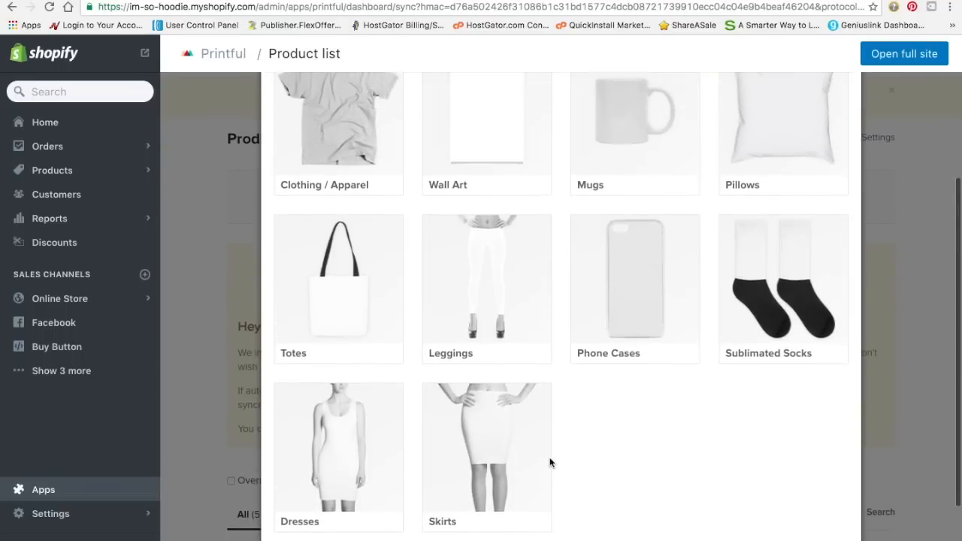
scroll(218, 327, up, 3)
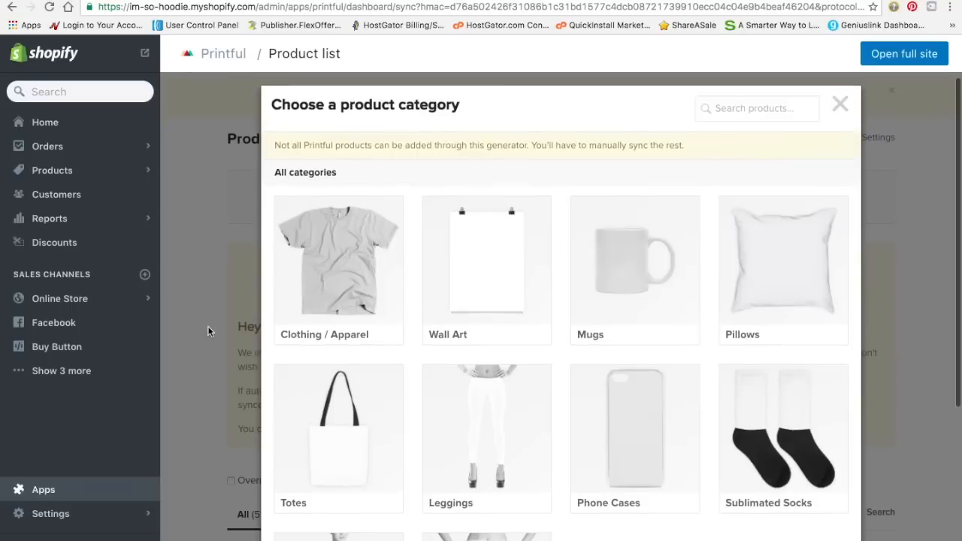
click(340, 275)
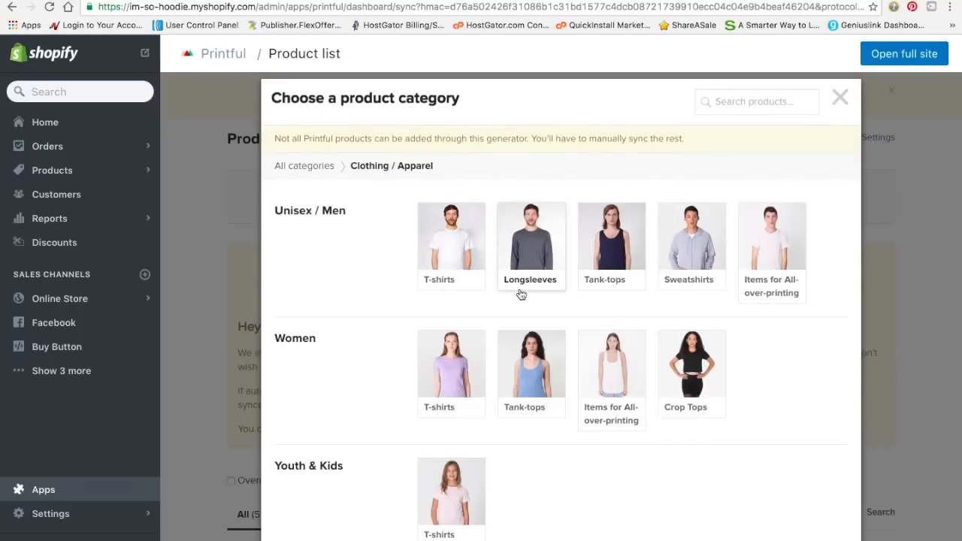
click(434, 251)
Examine the available Unisex / Men T-shirt models with their brands, colour options and starting prices
scroll(487, 343, down, 1)
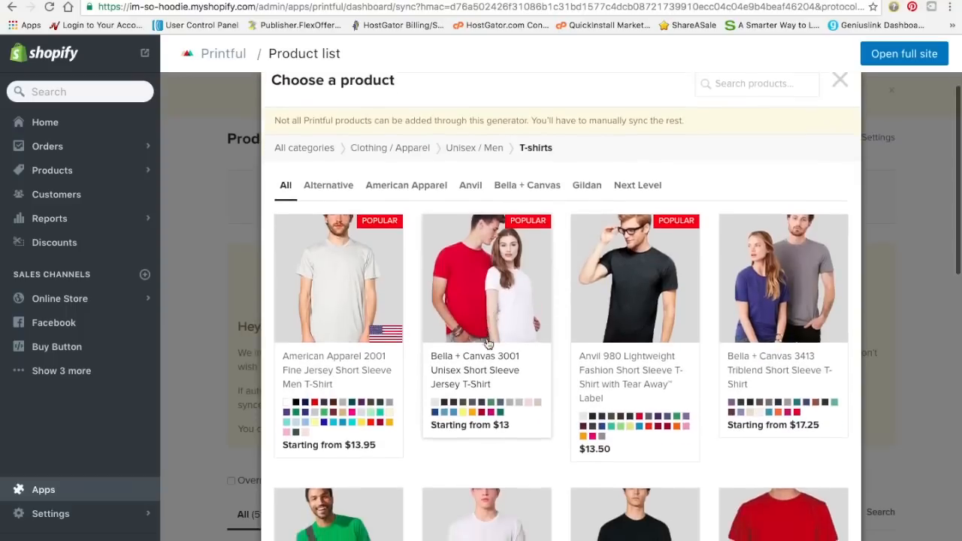
scroll(487, 343, down, 2)
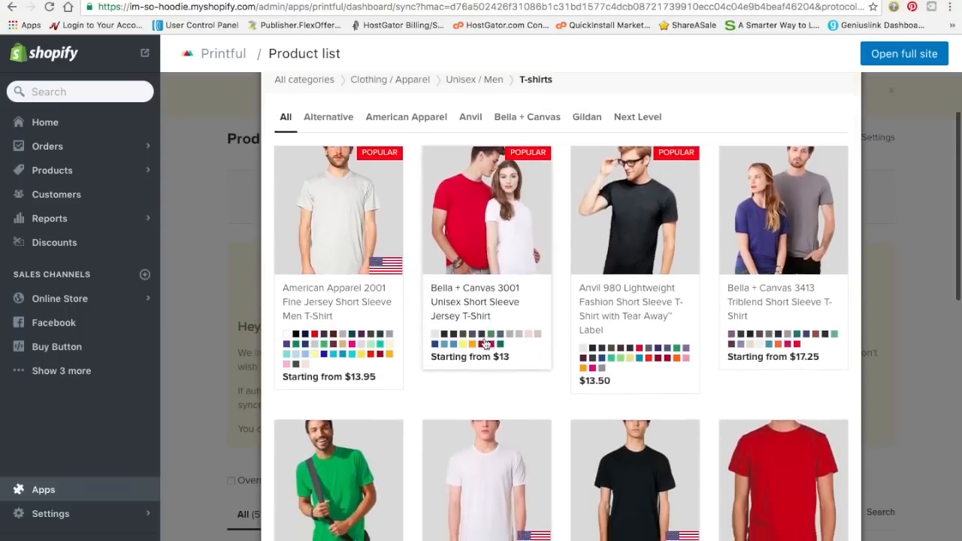
scroll(485, 344, down, 1)
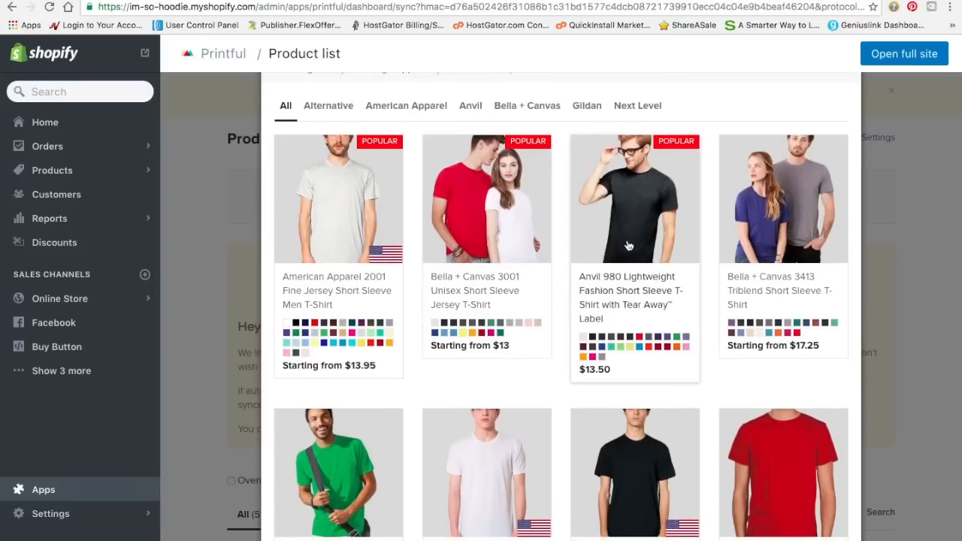
scroll(628, 246, down, 2)
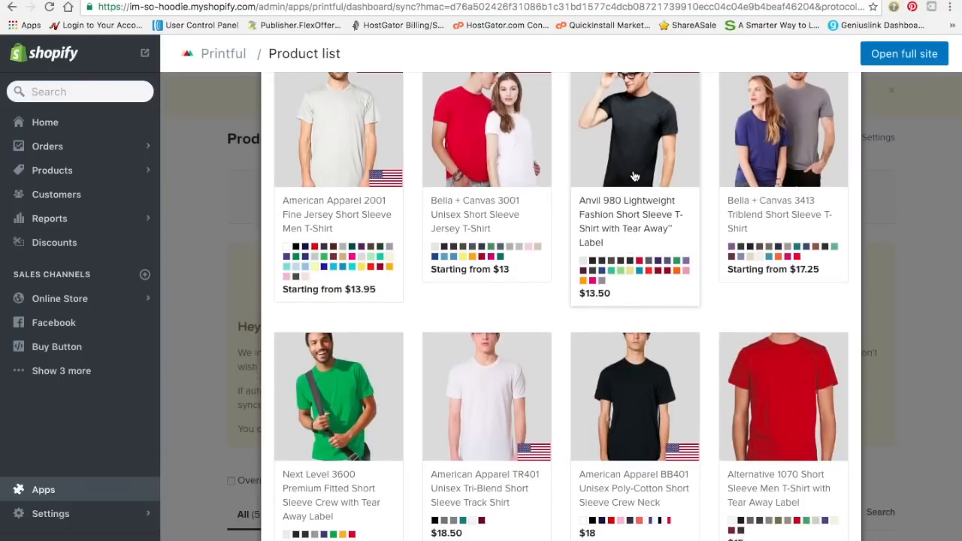
scroll(633, 159, down, 1)
scroll(631, 173, up, 2)
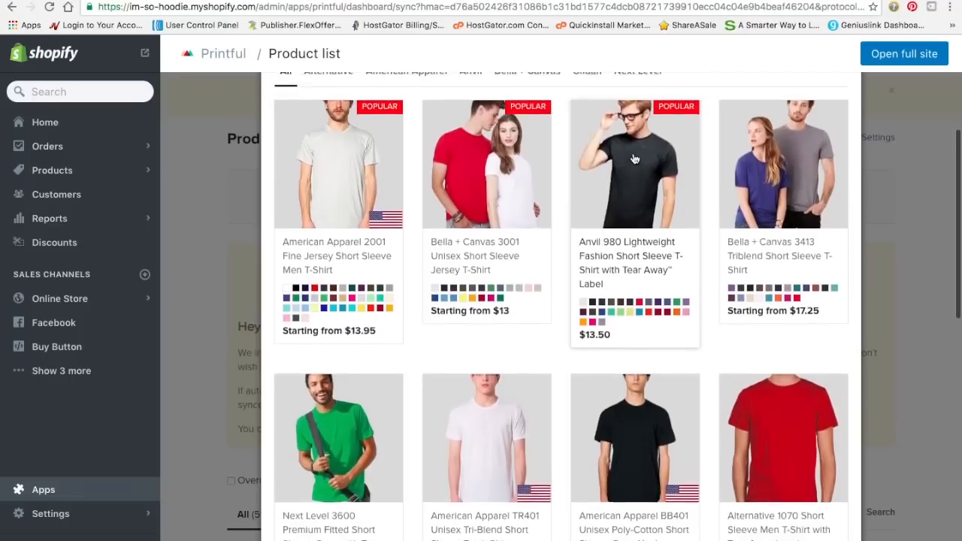
scroll(625, 190, down, 2)
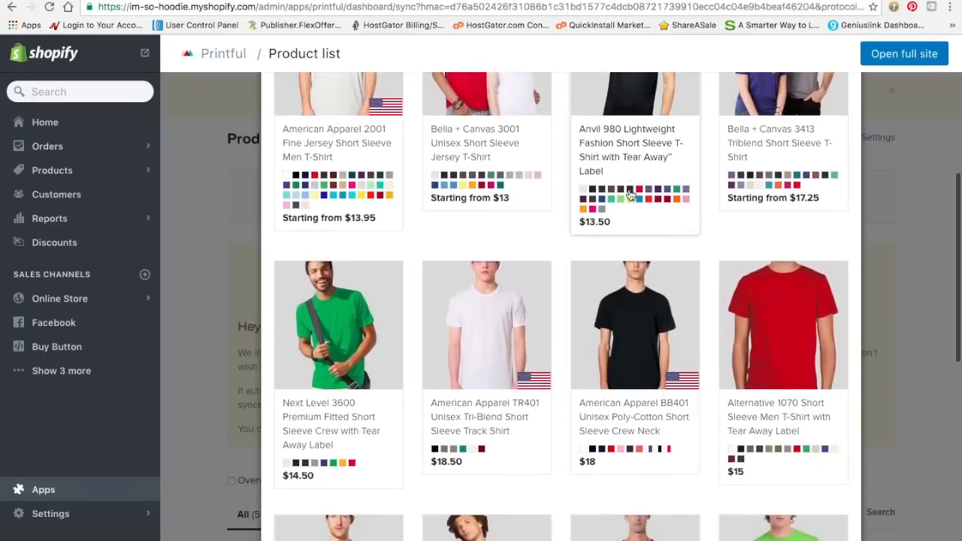
scroll(418, 342, down, 2)
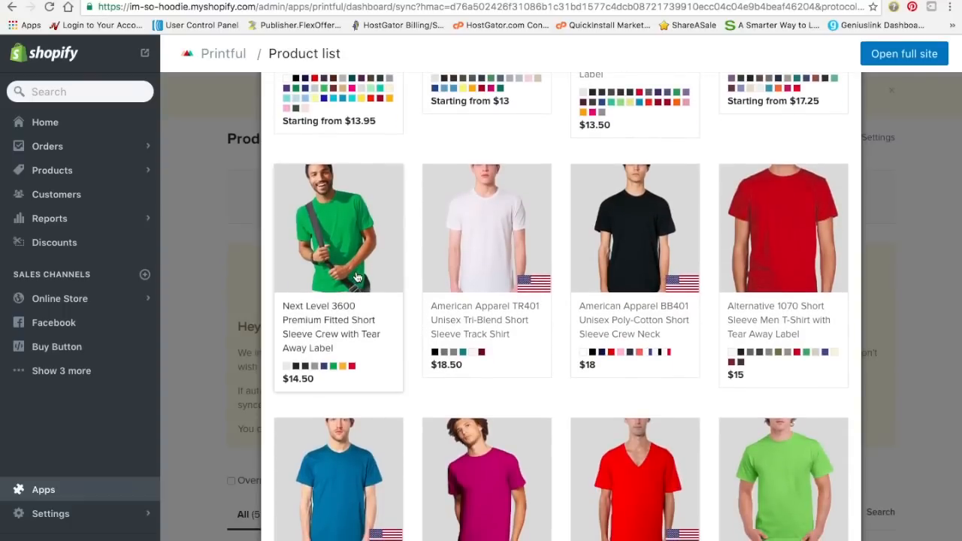
scroll(357, 277, up, 1)
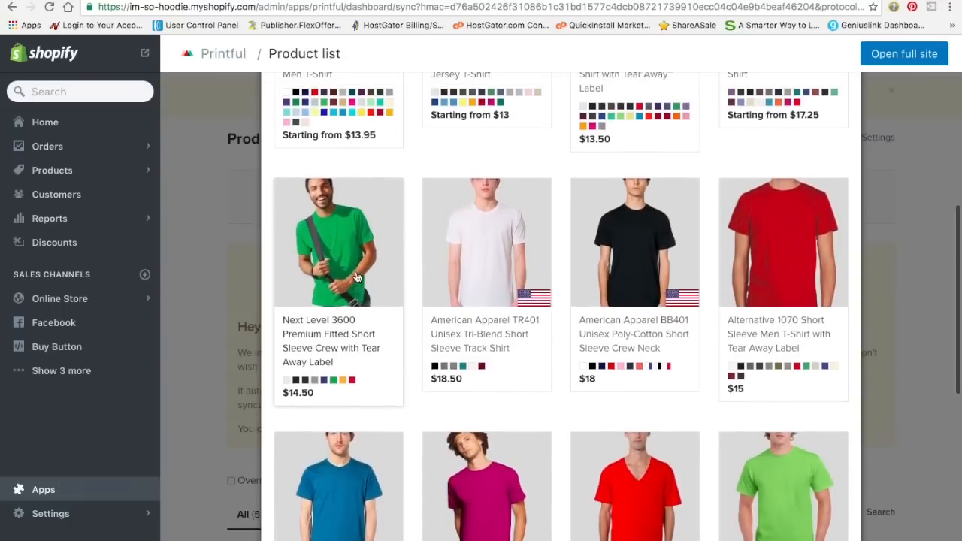
scroll(357, 267, down, 3)
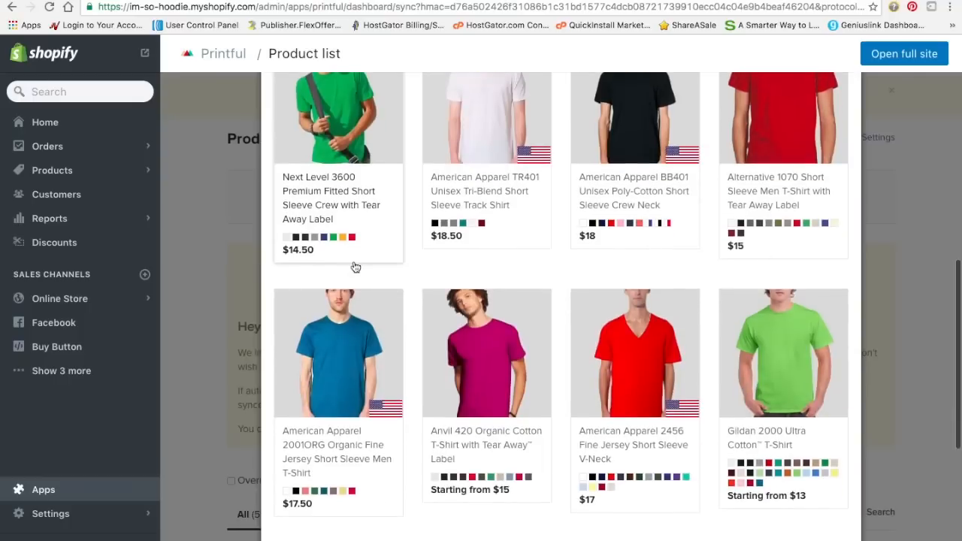
Choose the Anvil 980 Lightweight Fashion Short Sleeve T-Shirt from the product list and review its design, color and size options
scroll(356, 267, down, 2)
scroll(355, 268, up, 7)
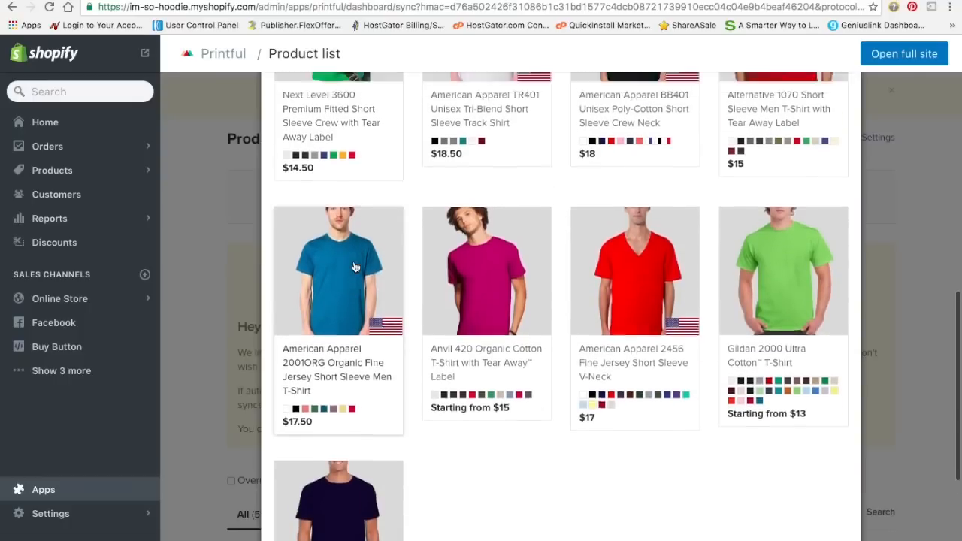
scroll(355, 268, up, 2)
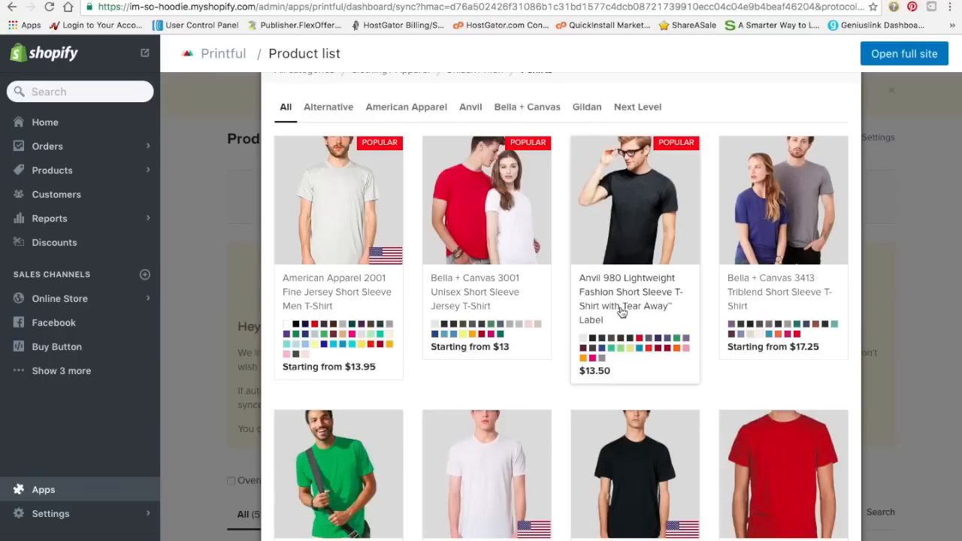
scroll(598, 345, down, 3)
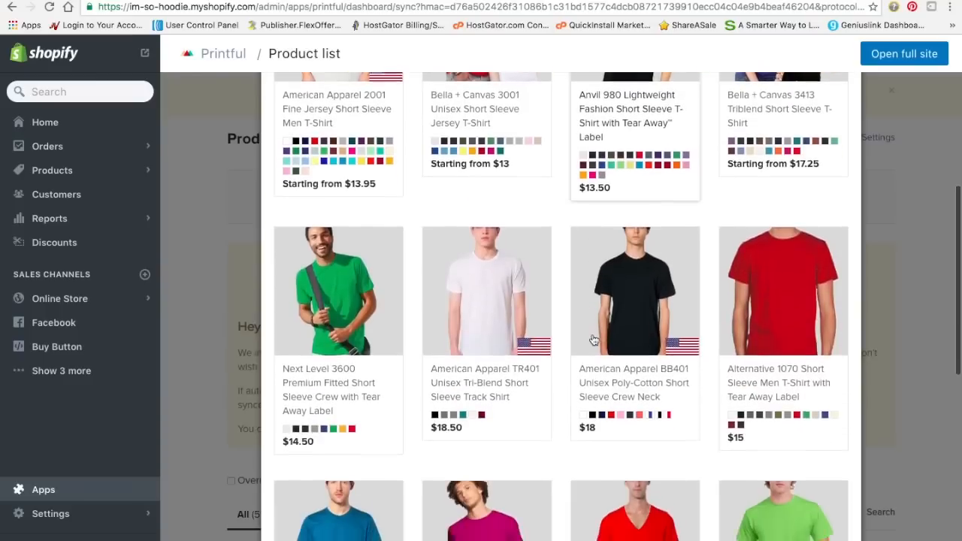
scroll(594, 341, up, 5)
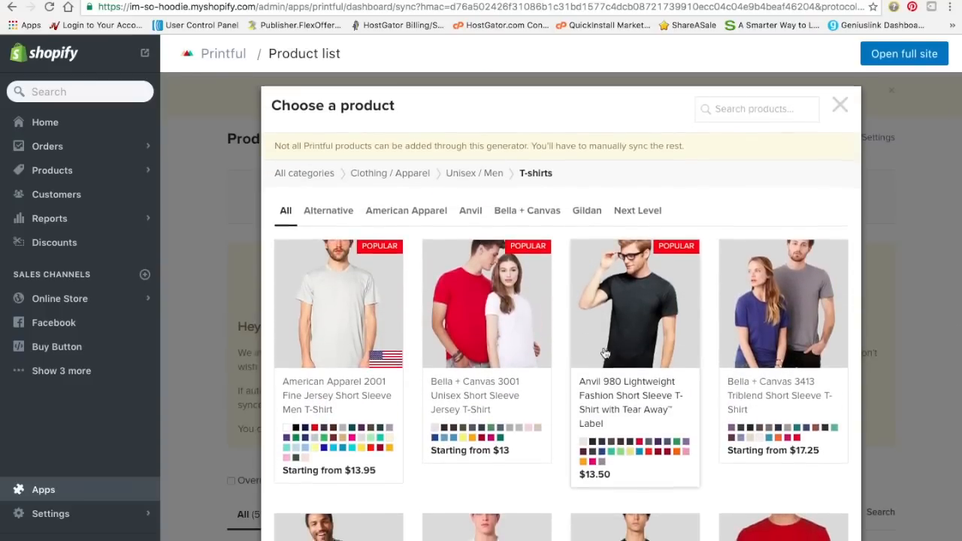
scroll(609, 329, down, 2)
click(635, 305)
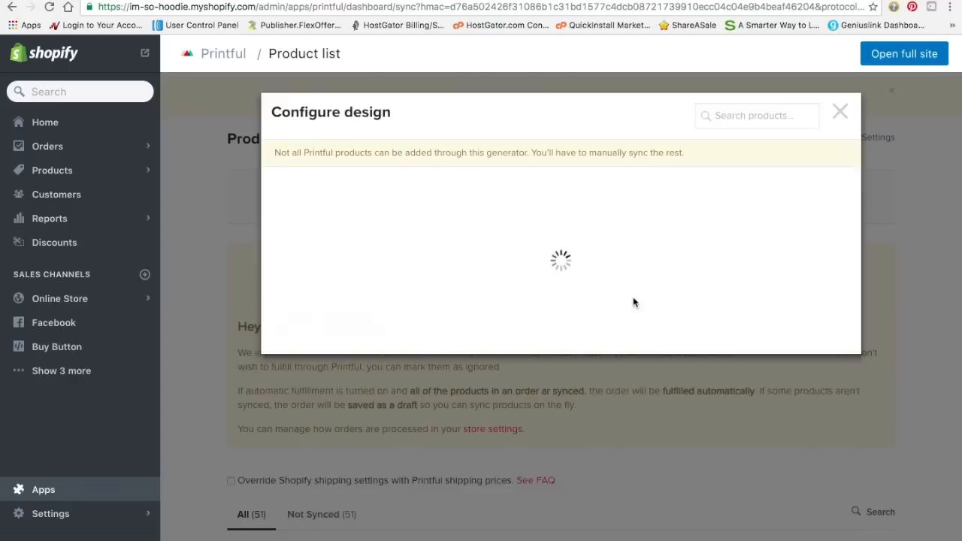
scroll(553, 311, down, 5)
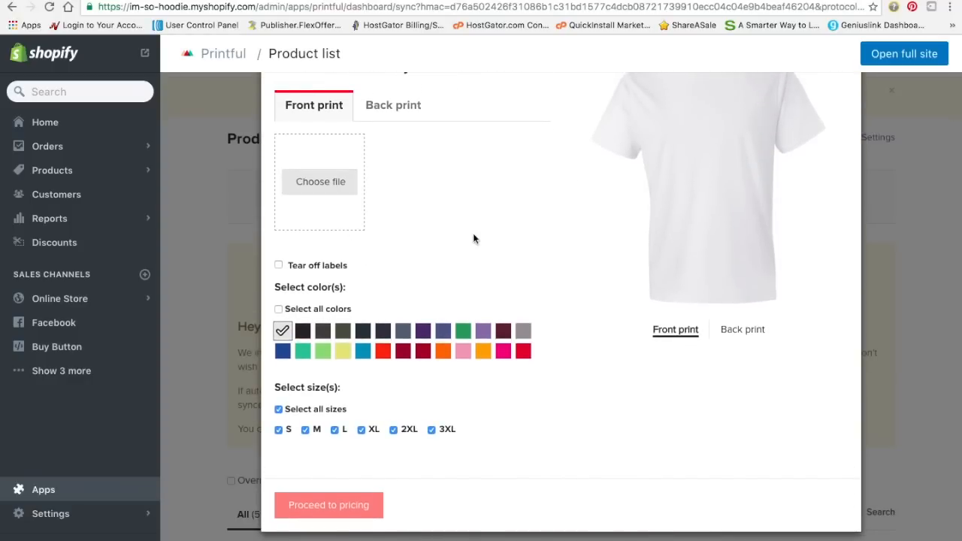
scroll(472, 239, up, 3)
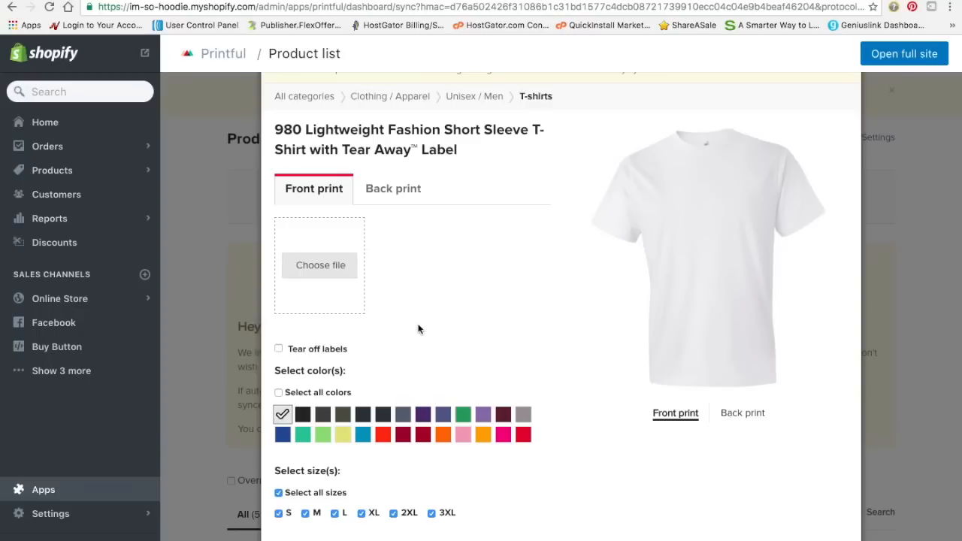
Start uploading a front print file to the I'm So Hoodie file library and accept the intellectual property conditions
click(323, 276)
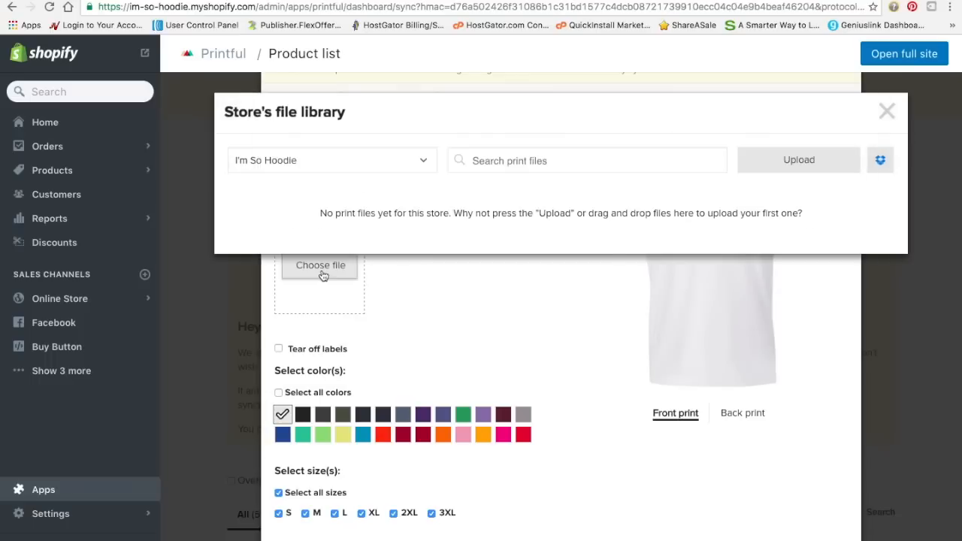
click(425, 164)
click(422, 165)
click(787, 171)
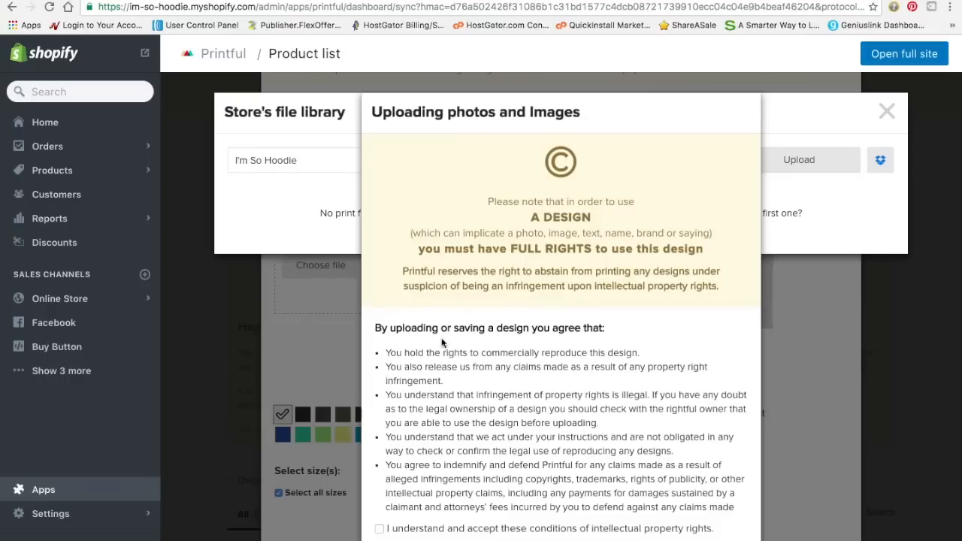
scroll(442, 342, down, 5)
click(380, 408)
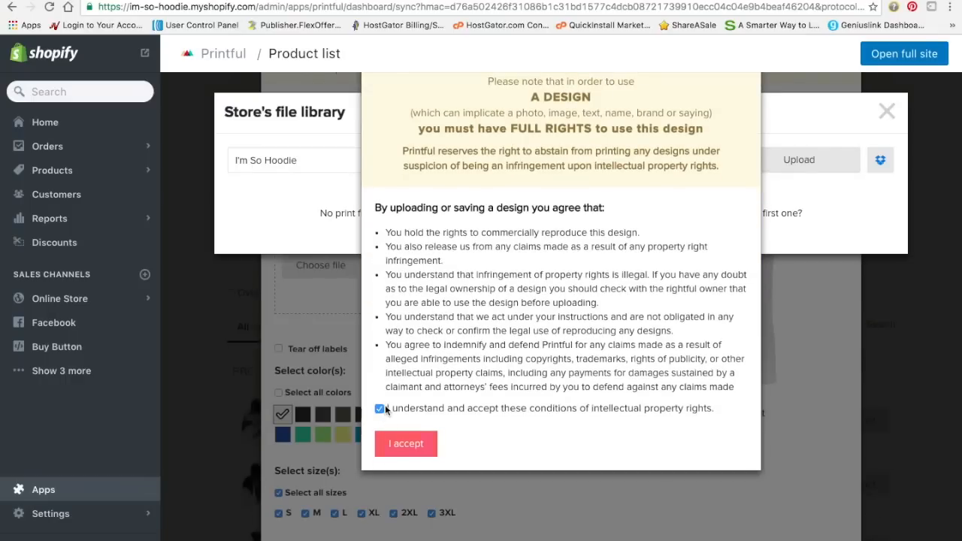
click(397, 447)
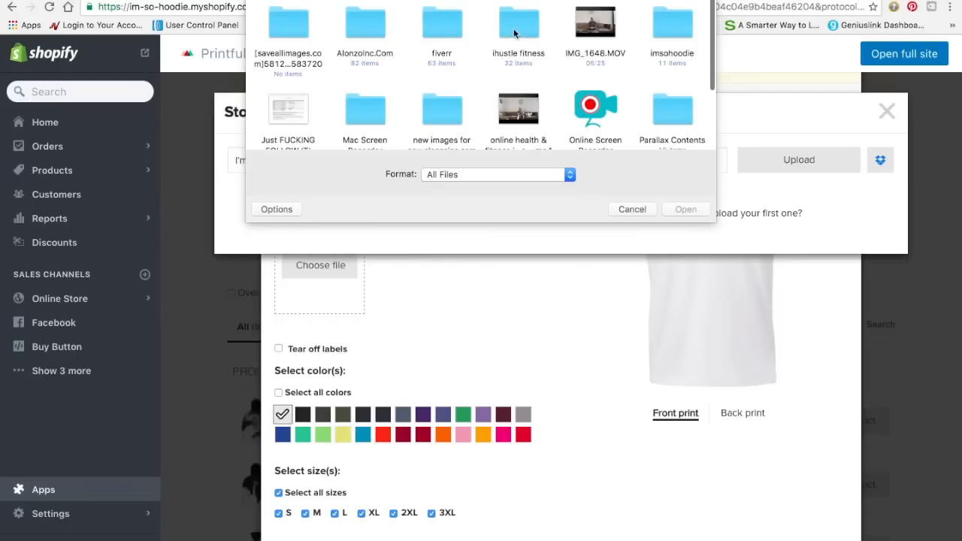
Upload Diamond Hustle.eps from the "tailor brands logos and more" folder inside the ihustle fitness folder
double_click(519, 29)
scroll(454, 72, down, 3)
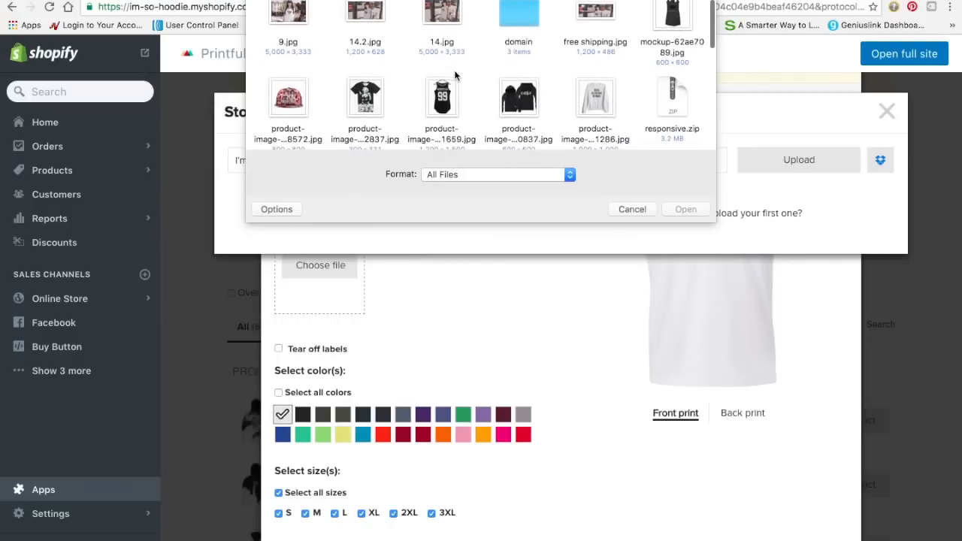
scroll(454, 72, down, 8)
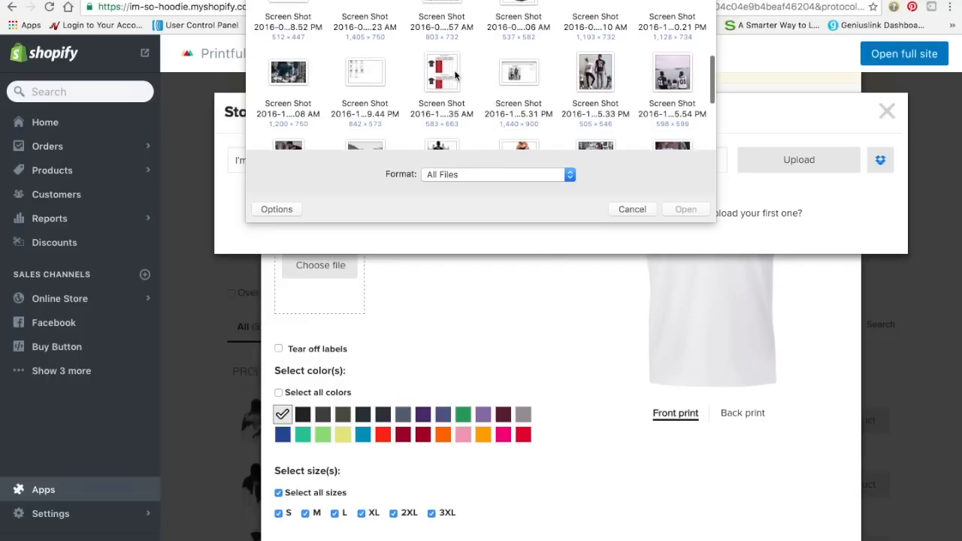
scroll(454, 72, down, 4)
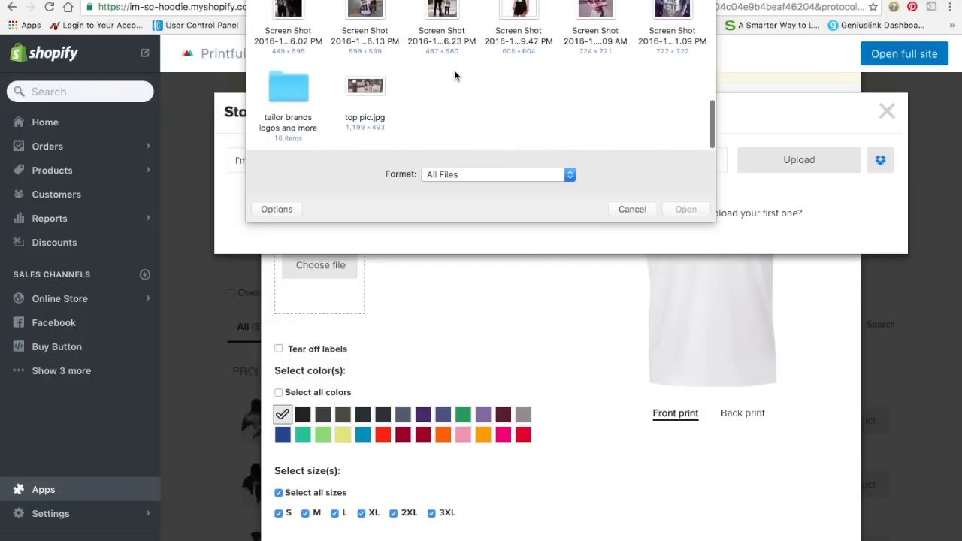
double_click(295, 95)
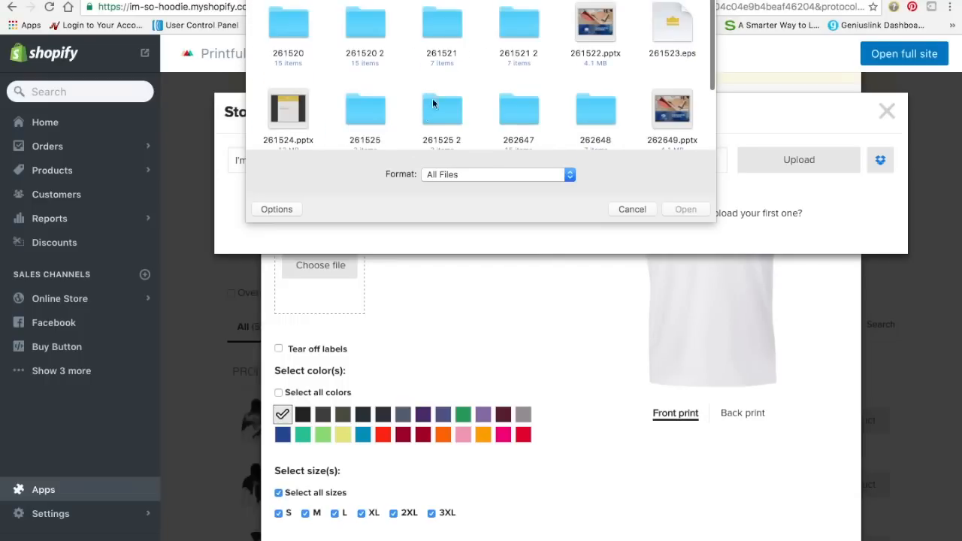
scroll(436, 94, down, 2)
scroll(434, 88, down, 2)
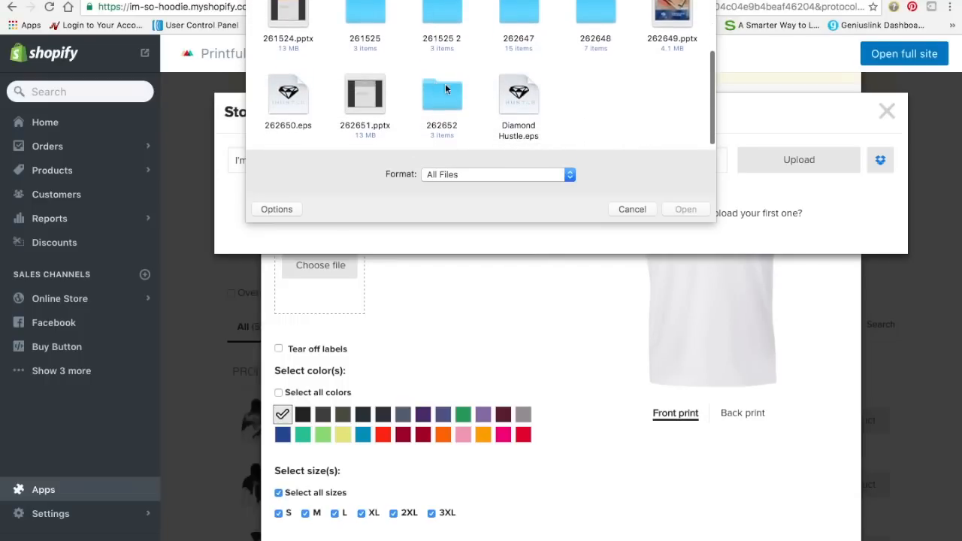
double_click(521, 97)
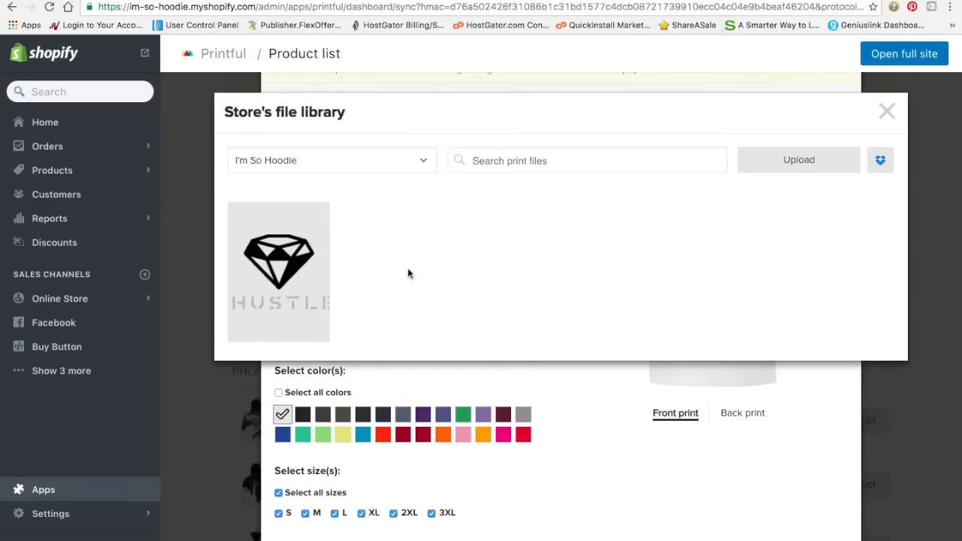
Place Diamond-Hustle.eps as the T-shirt's front print and enlarge the design across the chest
mouse_move(303, 261)
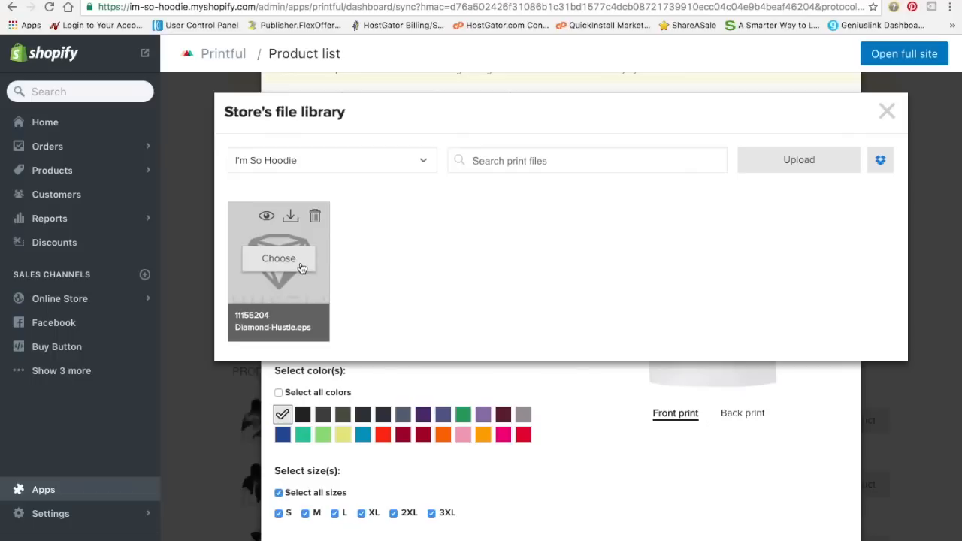
click(279, 258)
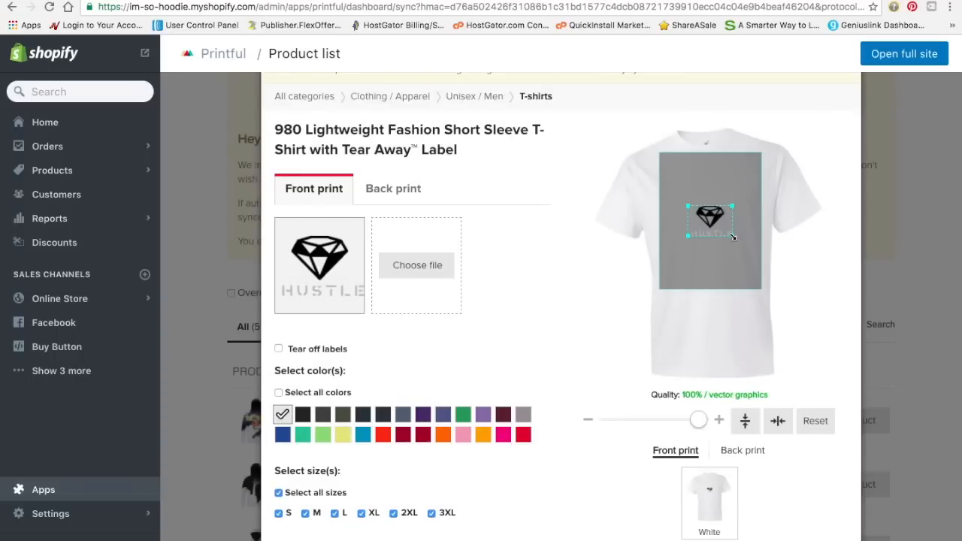
drag(734, 237, 748, 247)
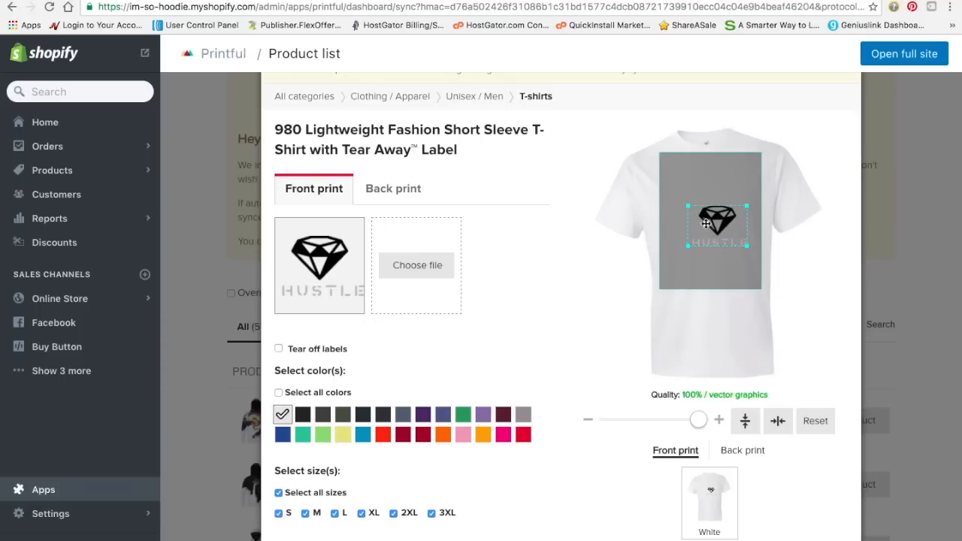
drag(686, 206, 666, 196)
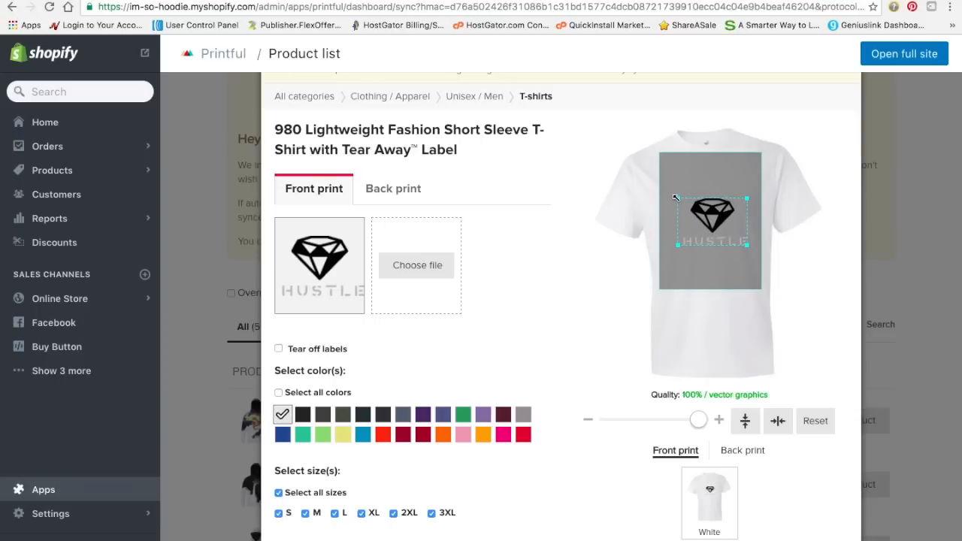
drag(677, 196, 672, 195)
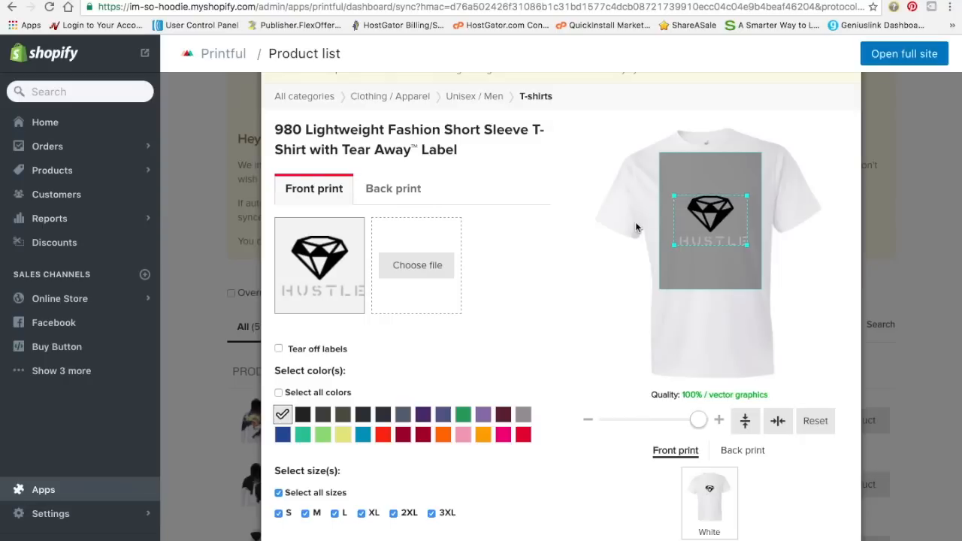
double_click(727, 316)
click(541, 258)
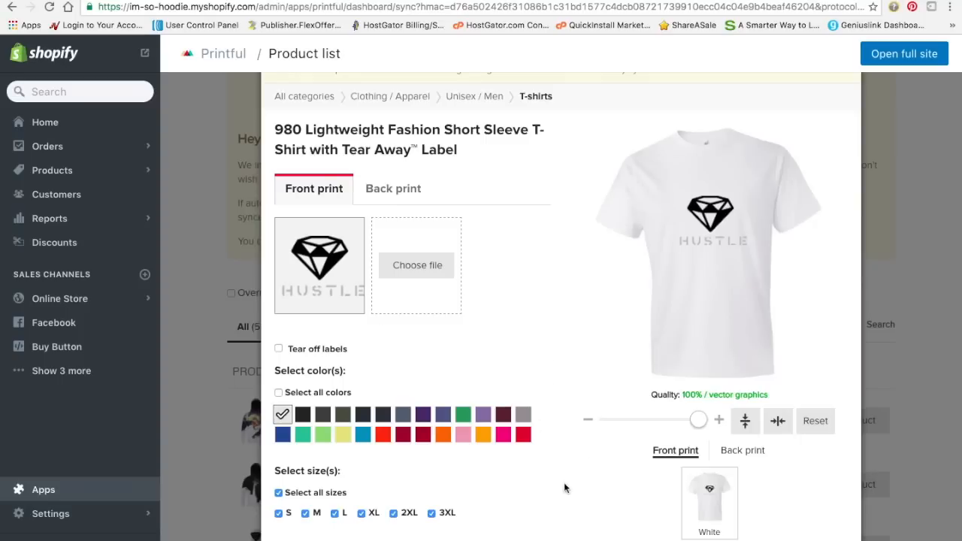
scroll(869, 399, down, 5)
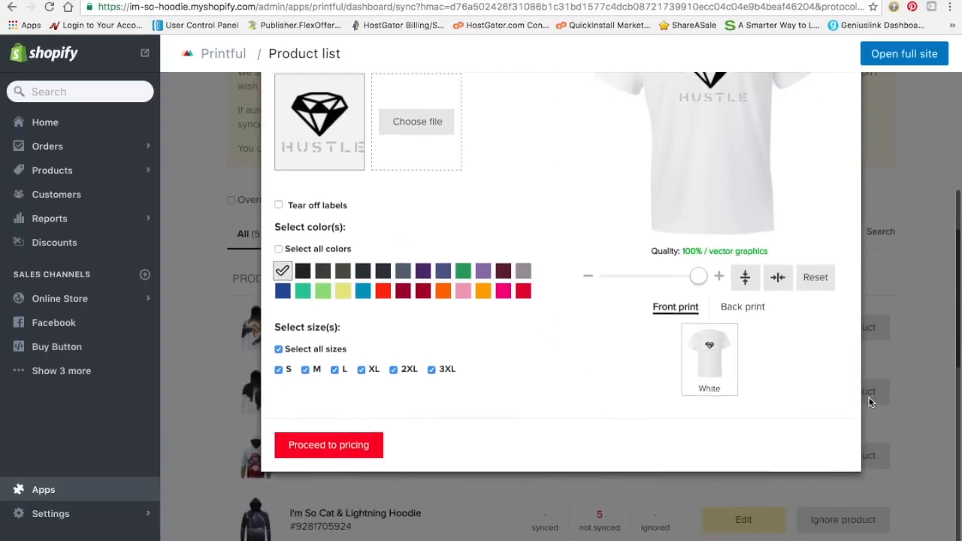
scroll(869, 397, up, 6)
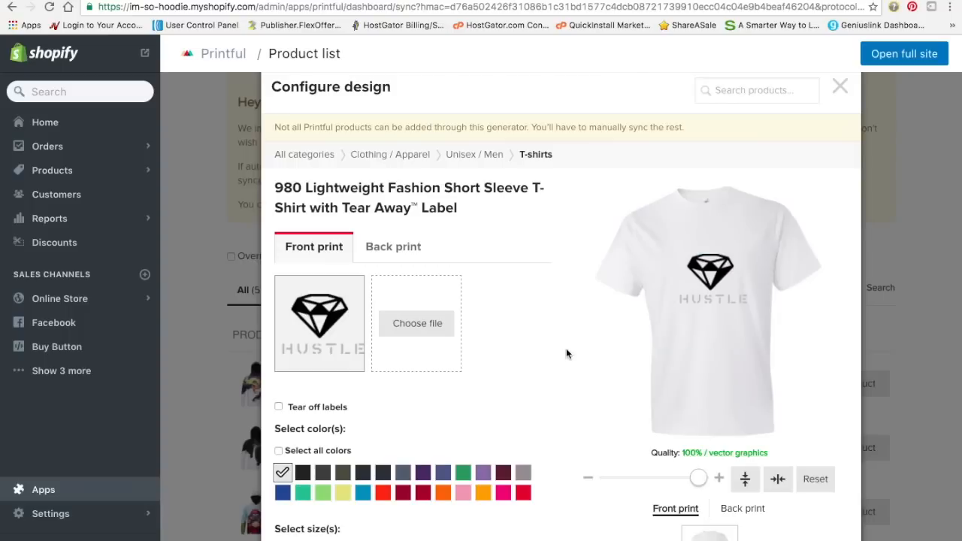
Remove the front print, place Diamond-Hustle.eps again and enlarge it to nearly the full width of the print area
mouse_move(351, 338)
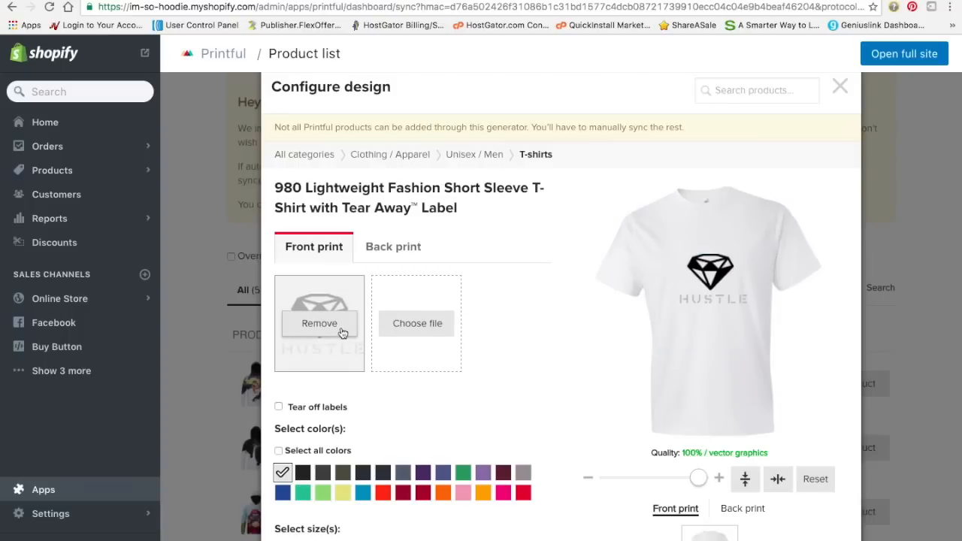
click(348, 335)
click(338, 324)
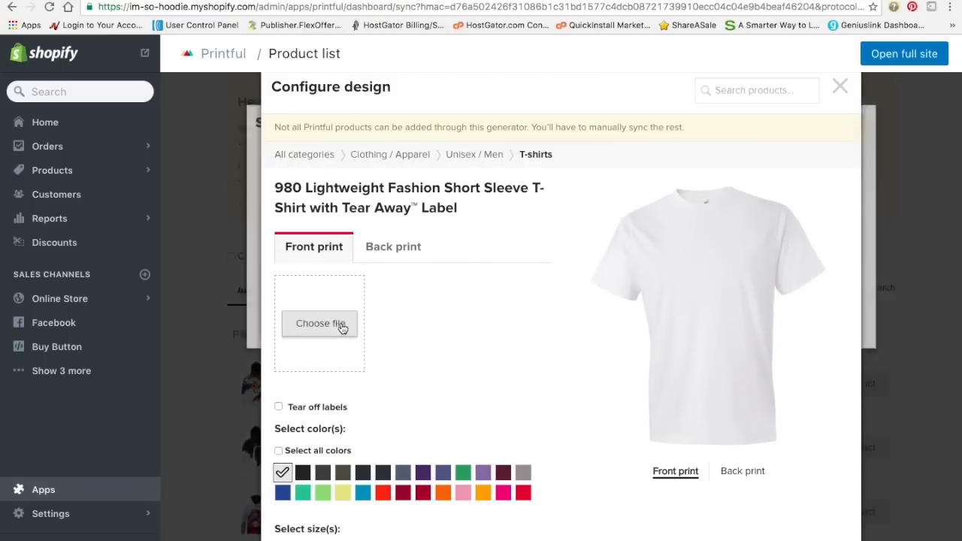
mouse_move(305, 271)
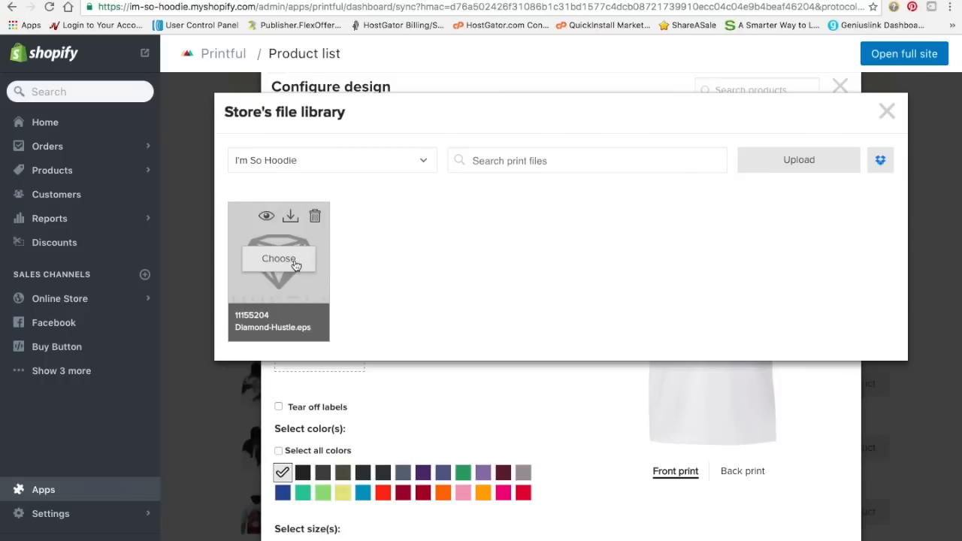
click(278, 259)
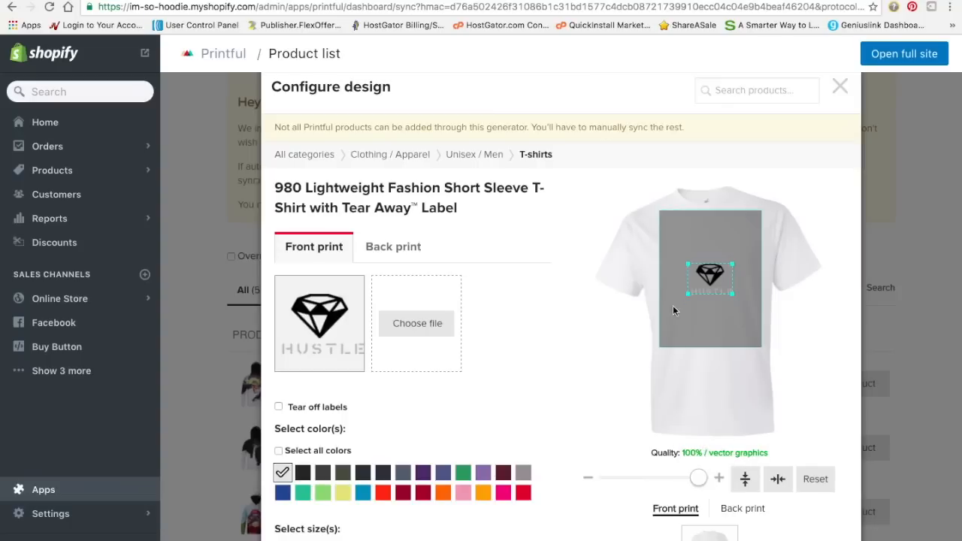
drag(732, 295, 763, 315)
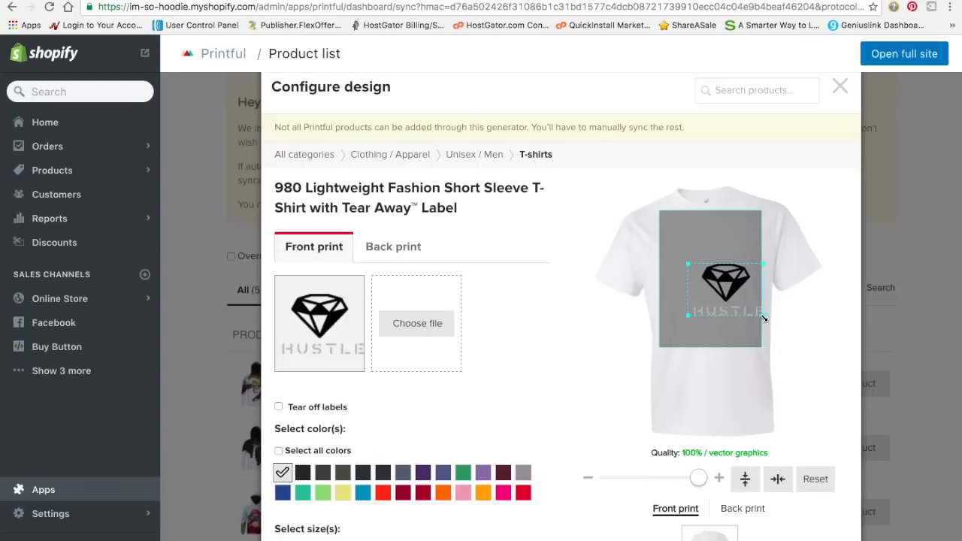
drag(686, 264, 606, 244)
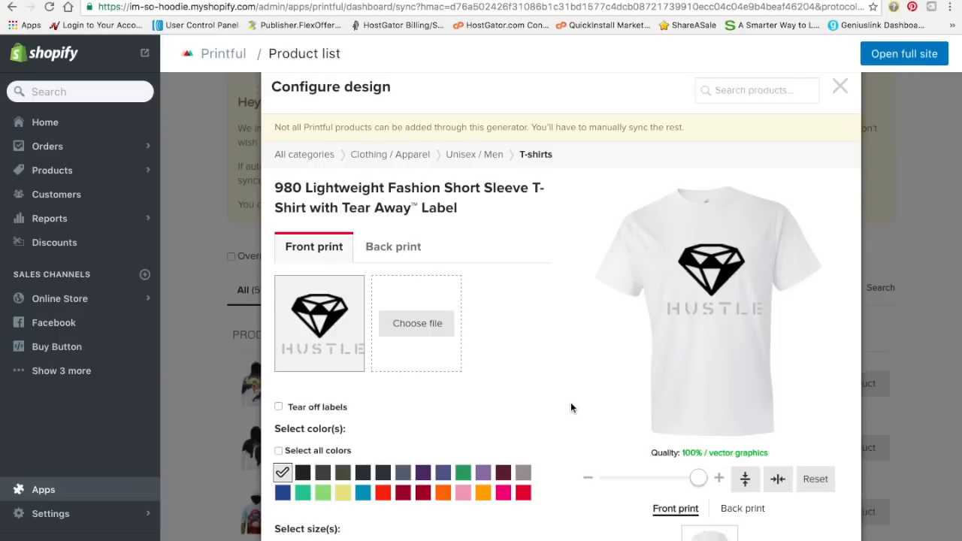
Proceed to pricing with the white T-shirt in all sizes and review the mockup, product title and description
scroll(563, 522, down, 5)
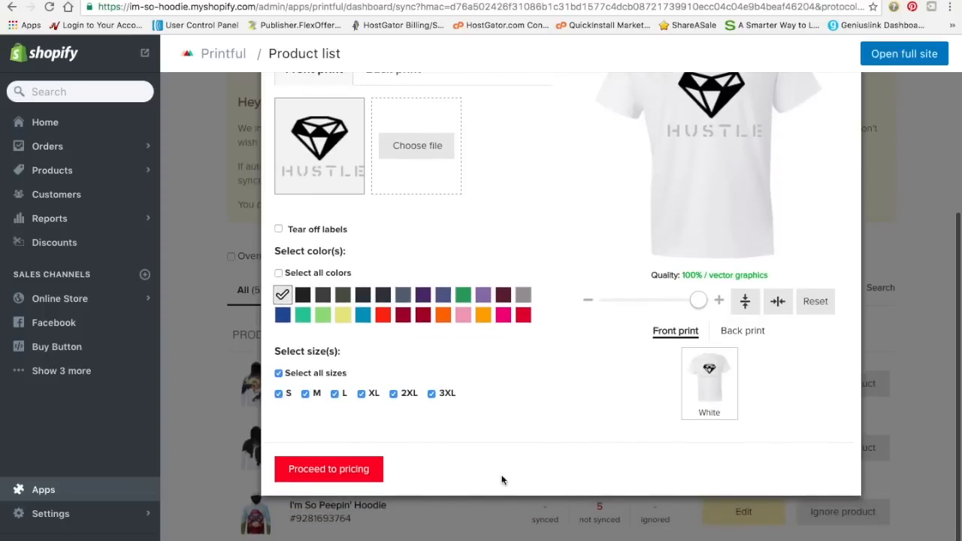
click(314, 470)
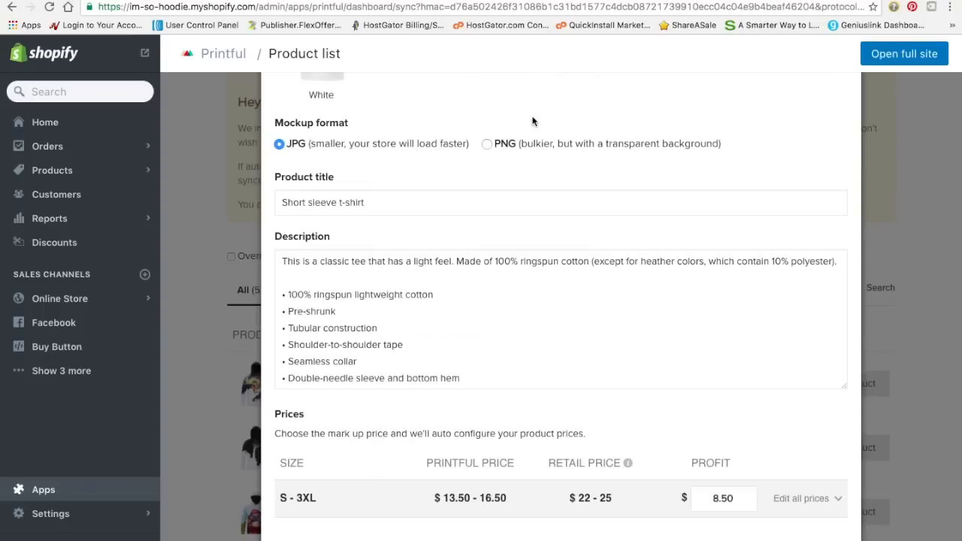
scroll(532, 121, up, 4)
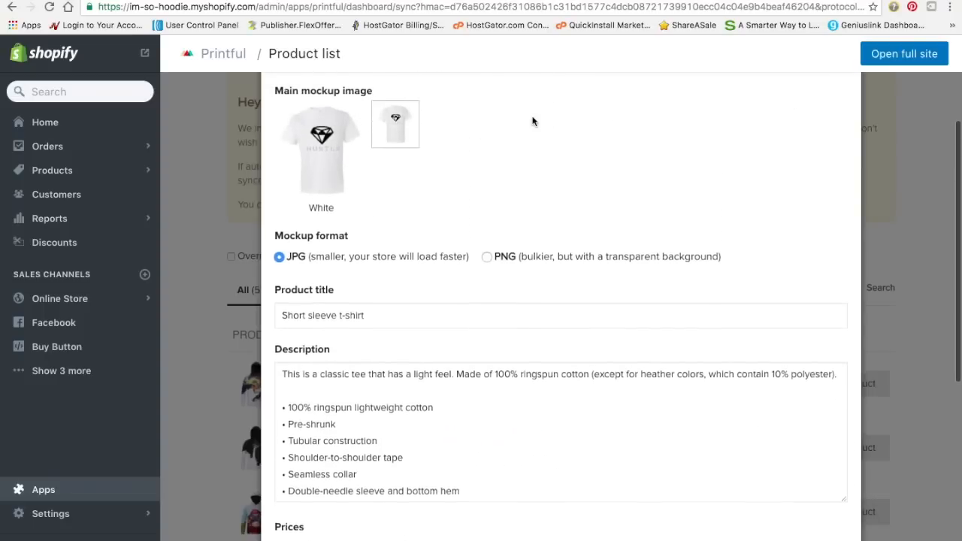
scroll(399, 201, up, 1)
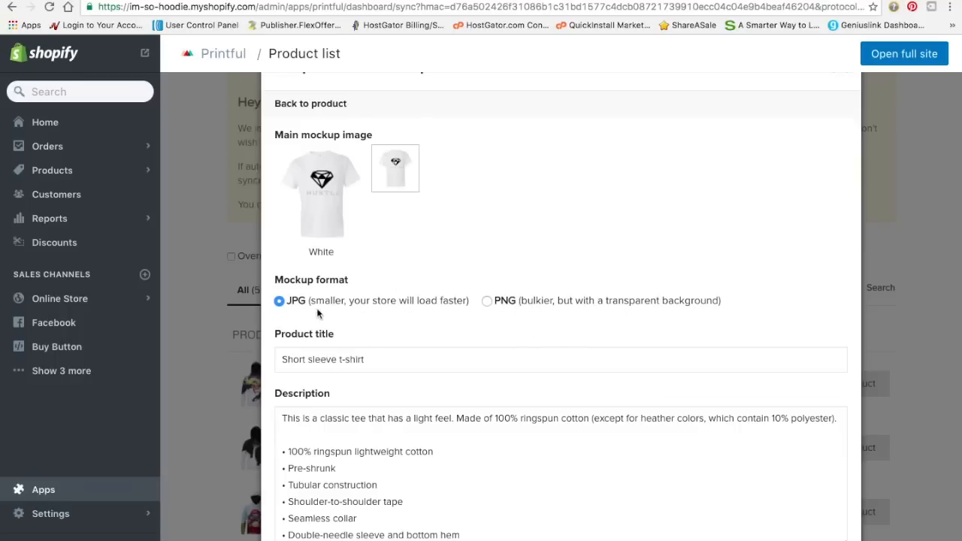
Replace the product title with "The Diamond Hustle For Men"
scroll(386, 328, down, 3)
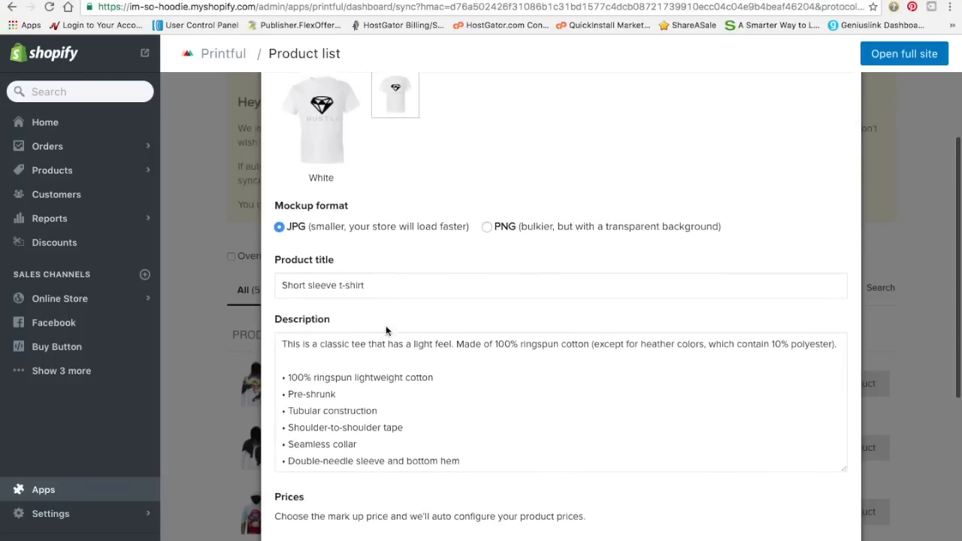
drag(406, 260, 276, 248)
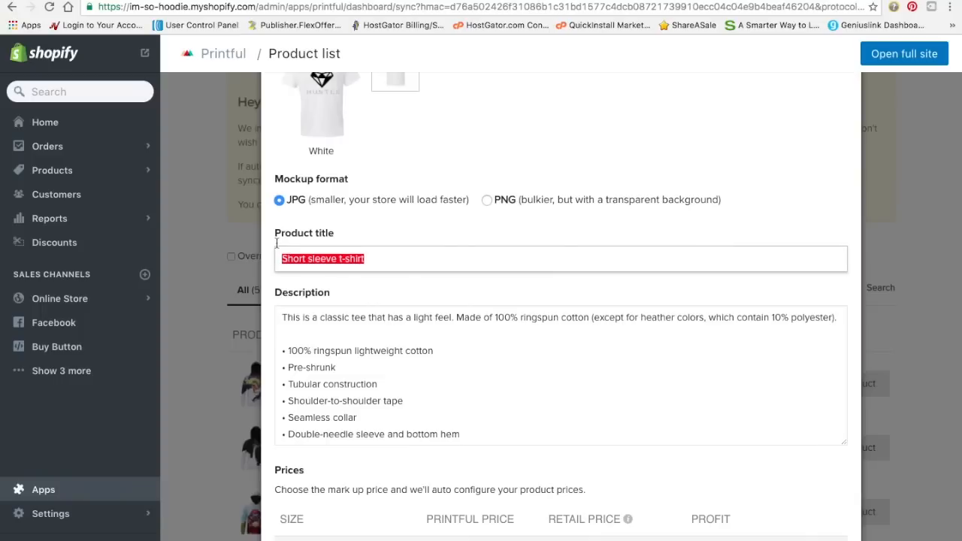
scroll(438, 241, up, 3)
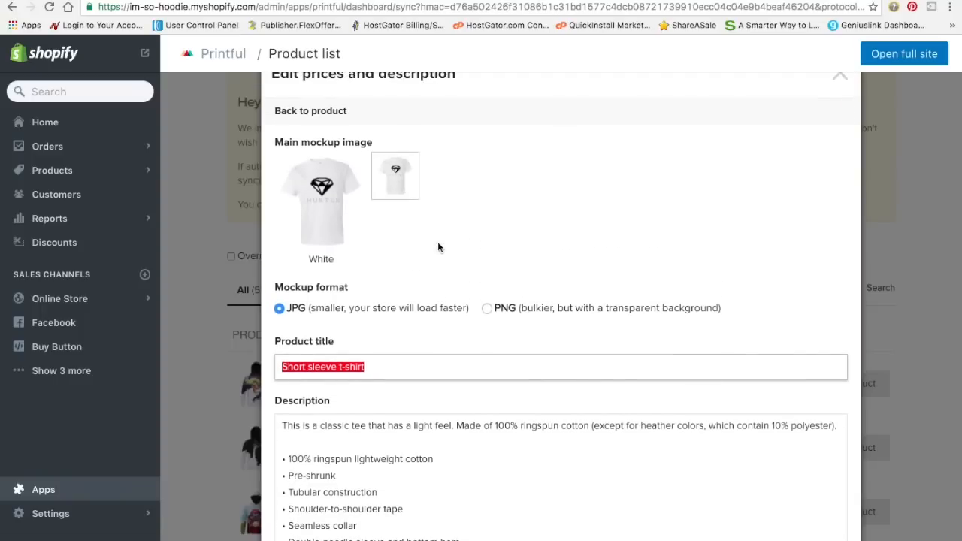
text(The Diamond Hustle For Men)
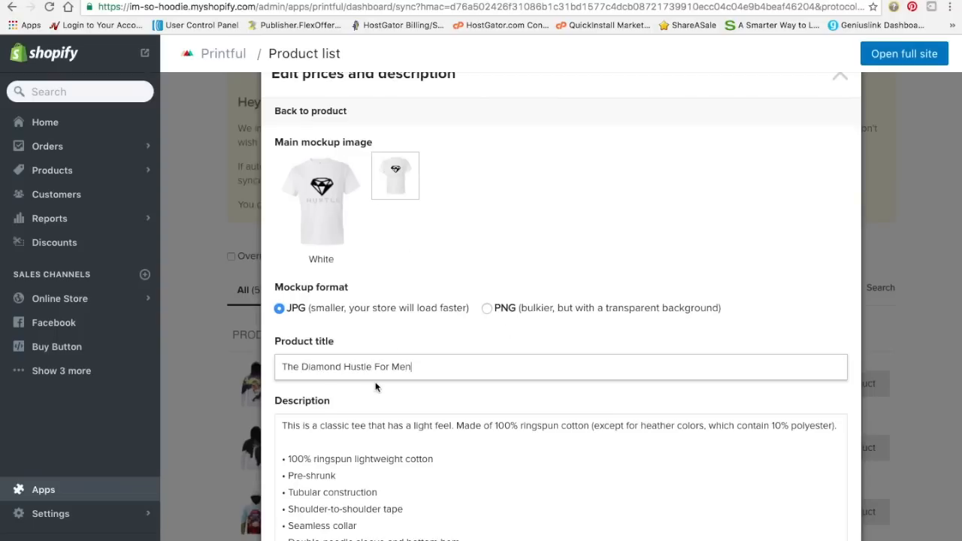
Examine the T-shirt's mockup image, description, Printful and retail prices, profit, and visibility settings
scroll(377, 388, down, 2)
scroll(376, 386, up, 2)
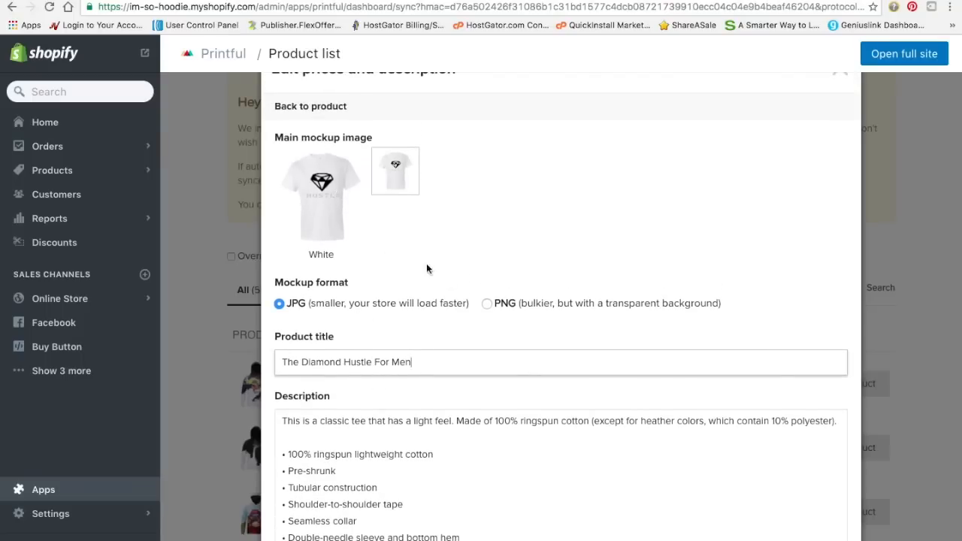
scroll(453, 395, down, 3)
scroll(453, 396, down, 4)
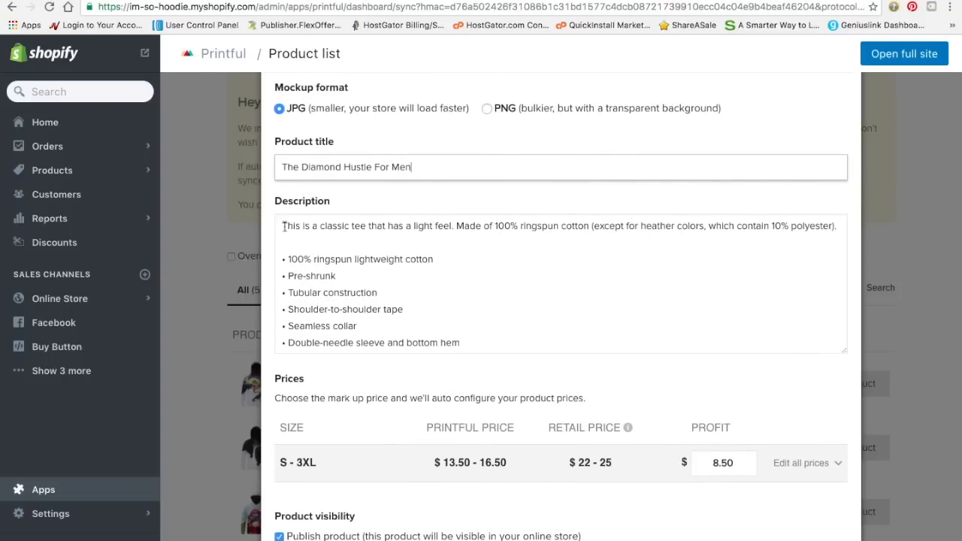
scroll(436, 273, down, 5)
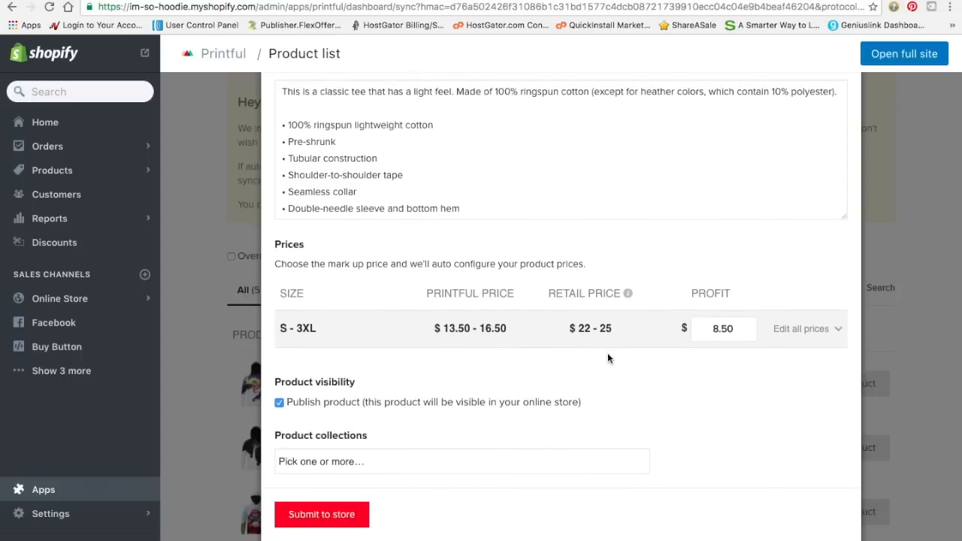
scroll(591, 283, up, 1)
scroll(591, 286, up, 2)
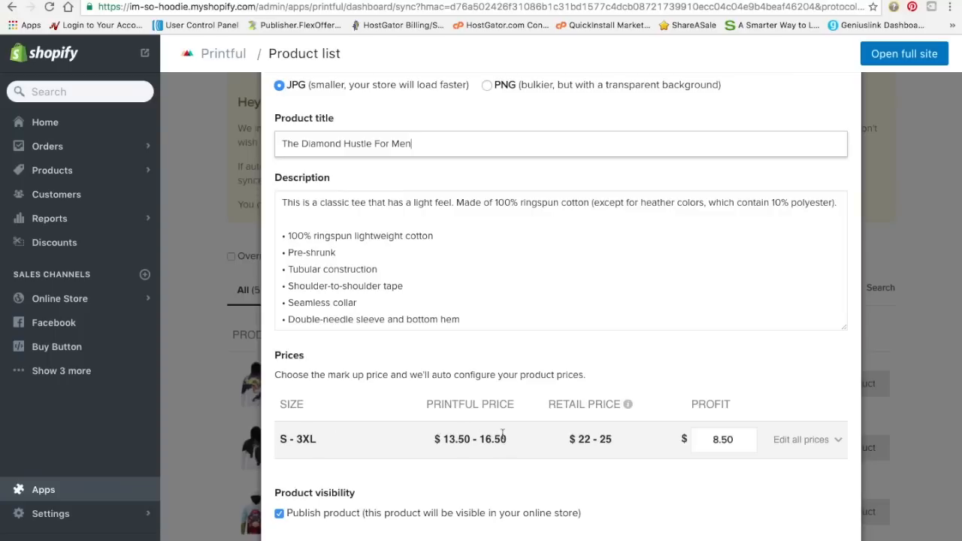
scroll(521, 425, down, 2)
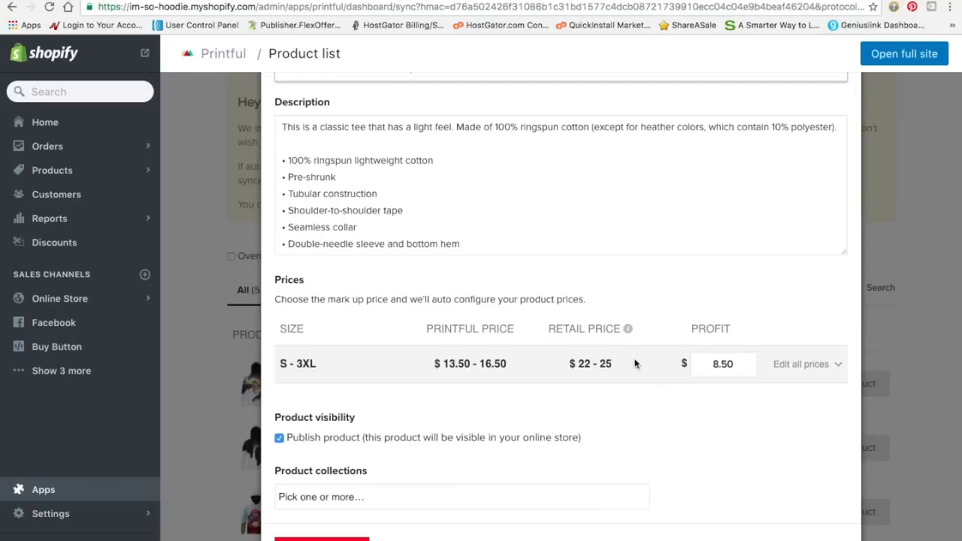
scroll(565, 364, up, 5)
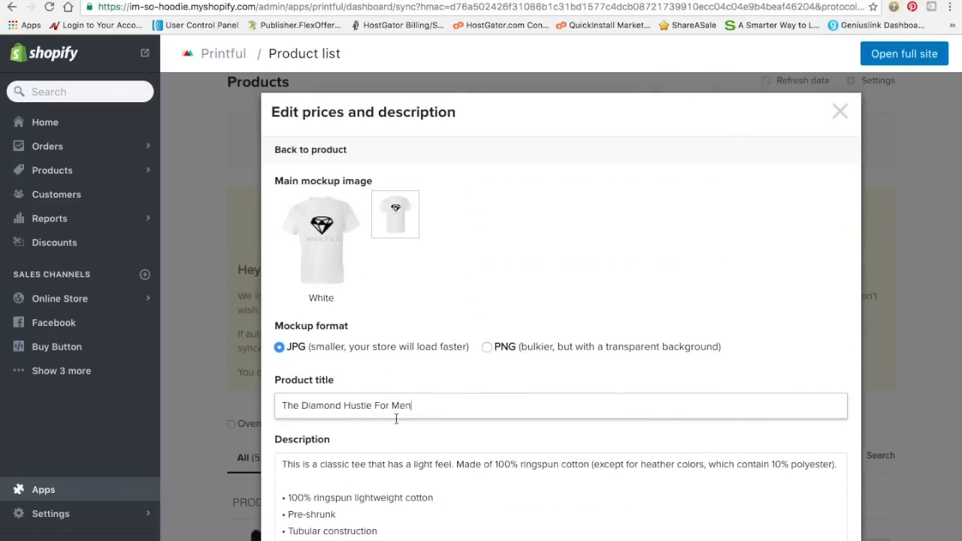
scroll(395, 420, down, 5)
scroll(223, 457, up, 4)
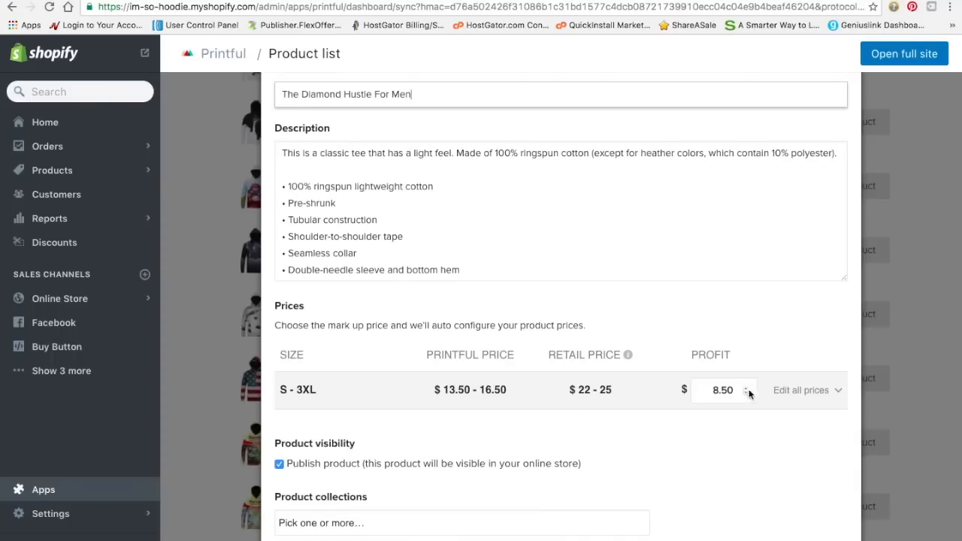
scroll(662, 275, up, 5)
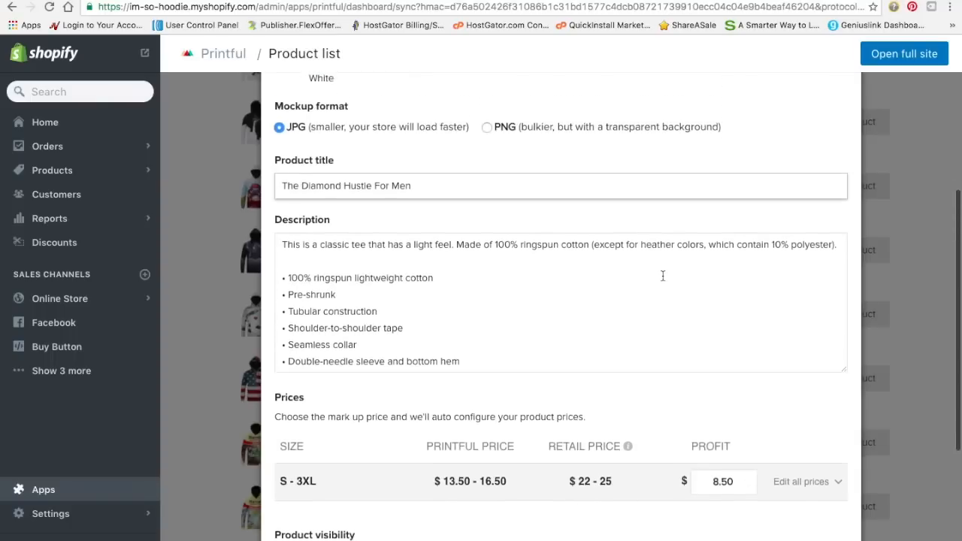
scroll(232, 339, down, 5)
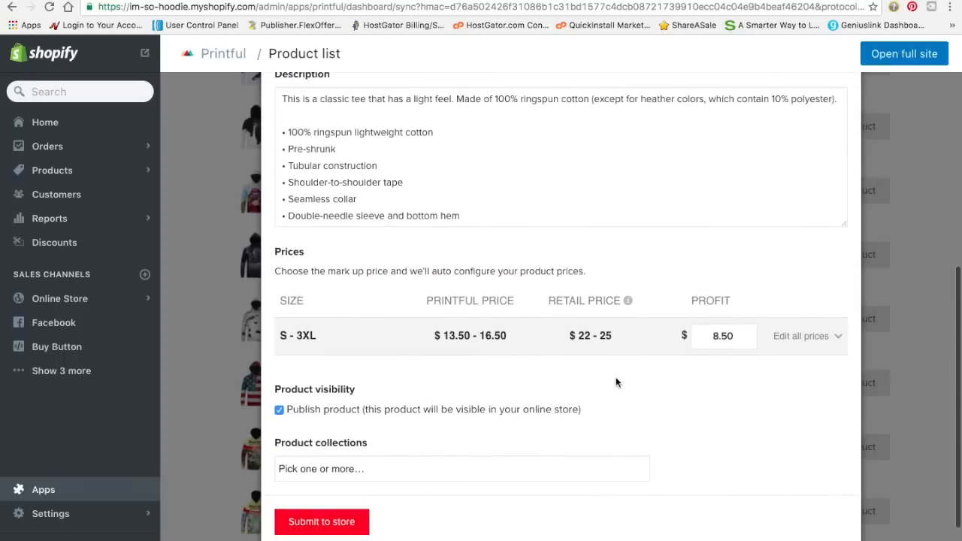
scroll(223, 373, down, 2)
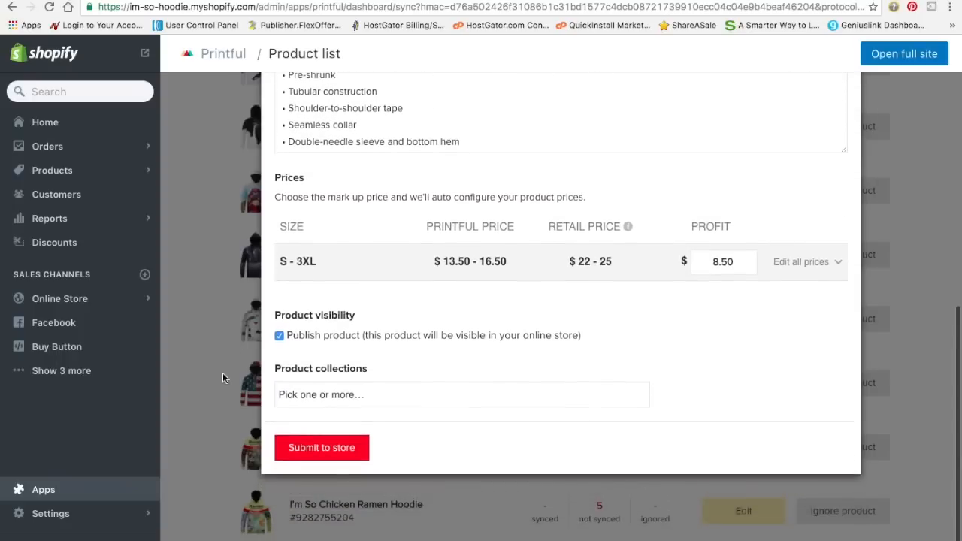
scroll(222, 373, up, 5)
scroll(222, 373, down, 4)
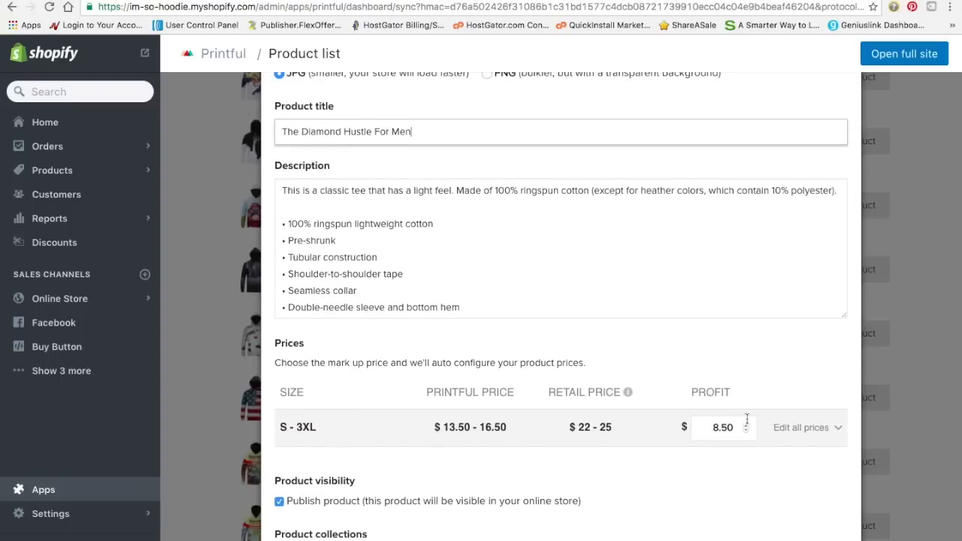
Assign the T-shirt to the Home page collection and submit it to the store
scroll(525, 443, down, 3)
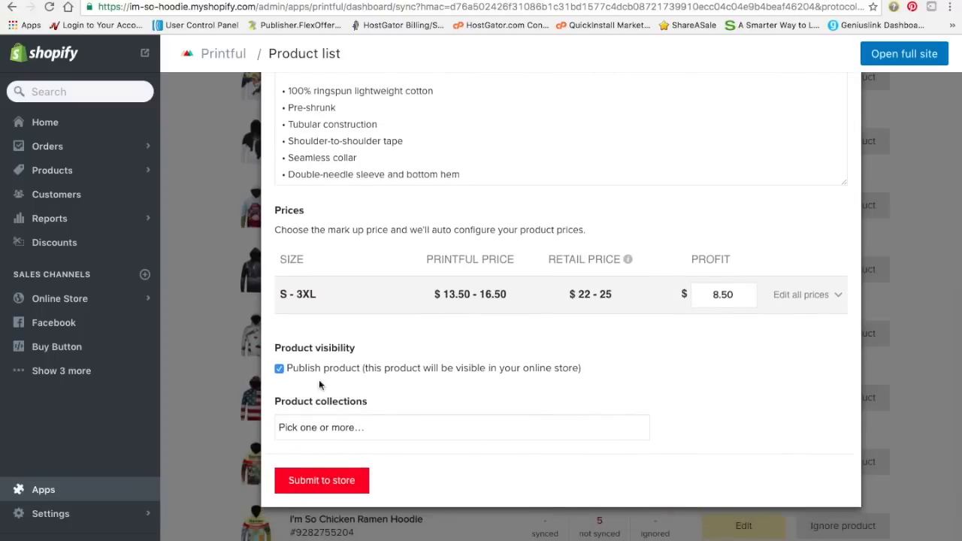
click(365, 426)
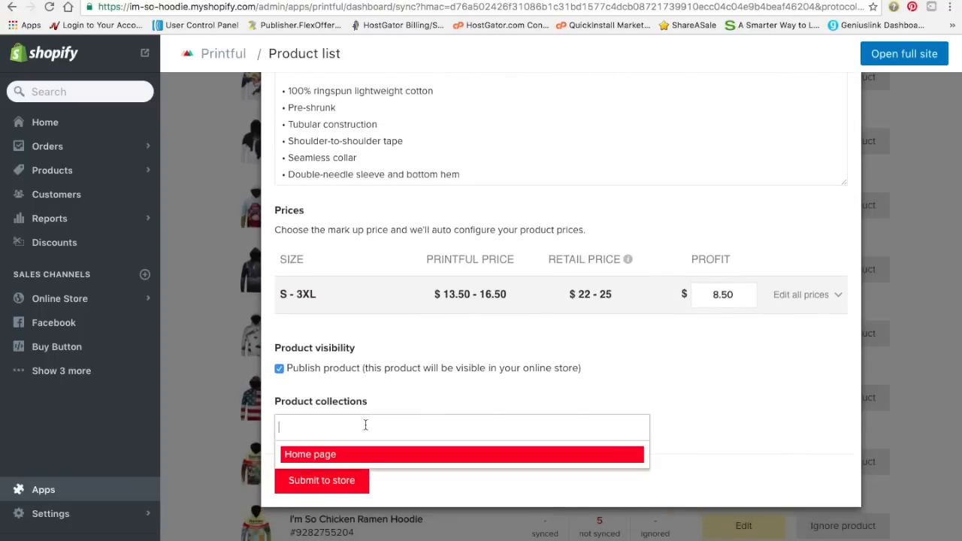
click(336, 464)
click(330, 482)
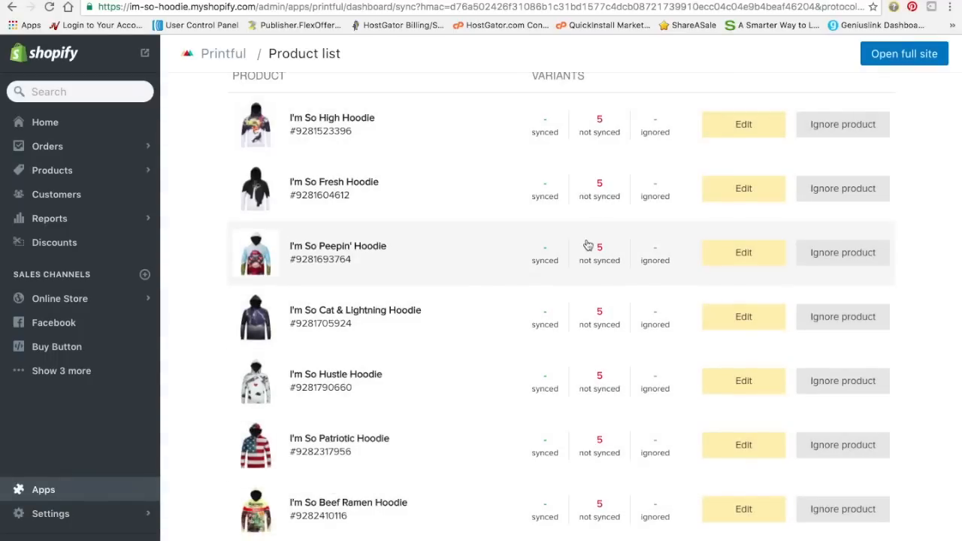
Open the storefront imsohoodie.com in a new browser tab and dismiss the Cyber Month sign-up offer
key(super+t)
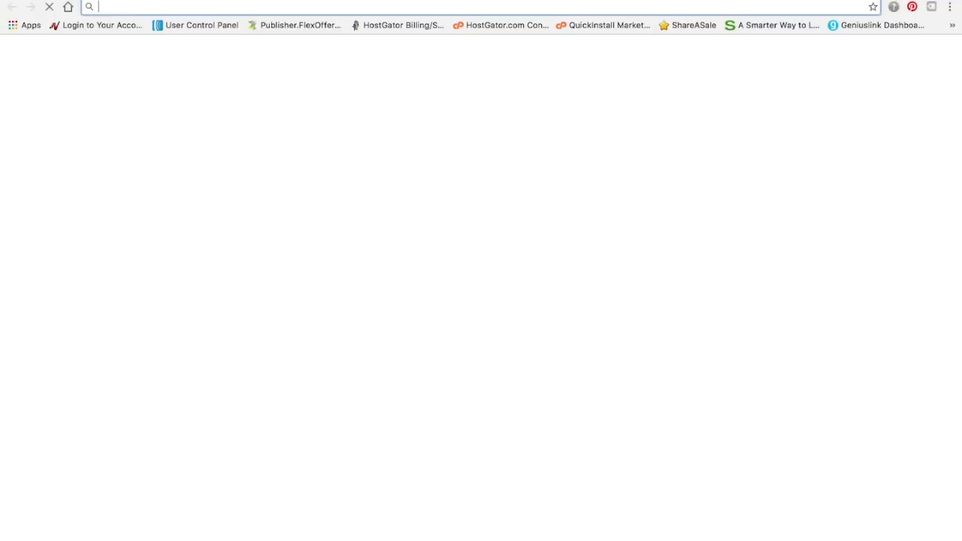
text(imsohoodie.com)
key(Return)
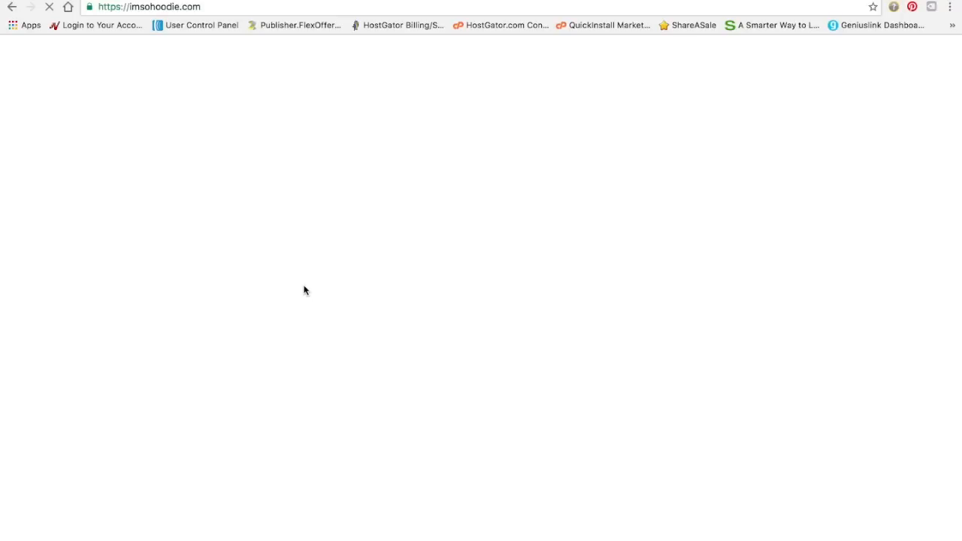
scroll(304, 290, down, 7)
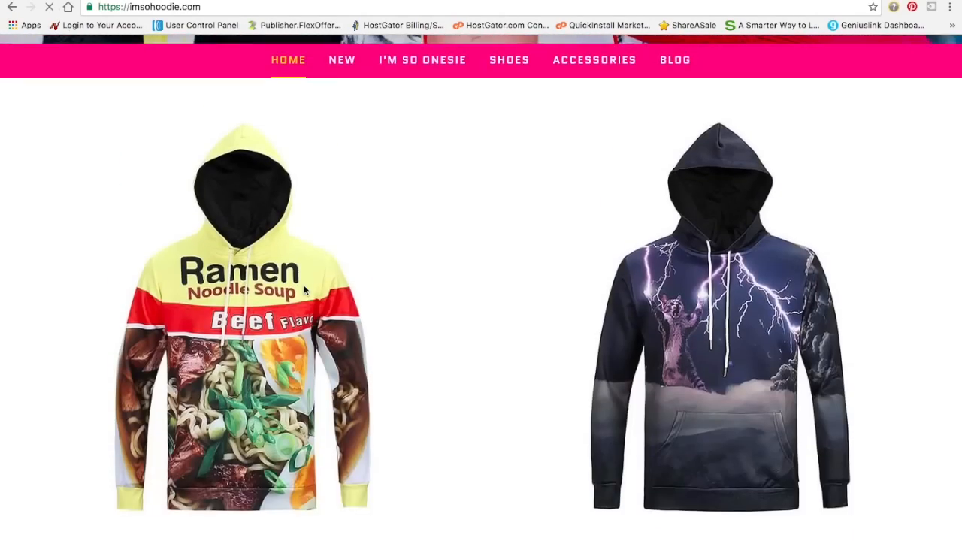
scroll(304, 290, down, 20)
scroll(305, 290, down, 18)
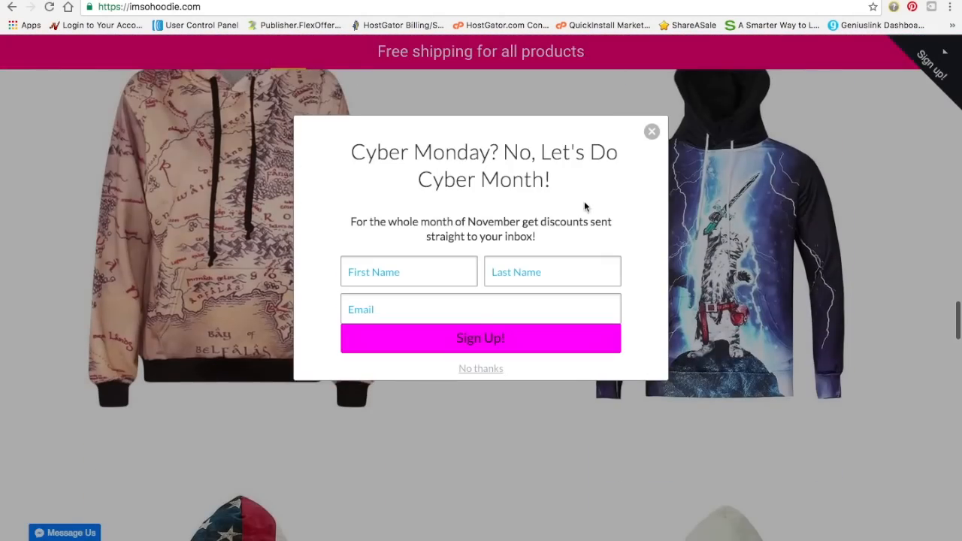
click(652, 131)
Find The Diamond Hustle For Men T-shirt in the storefront's home page listing and examine its print and price
scroll(469, 364, down, 9)
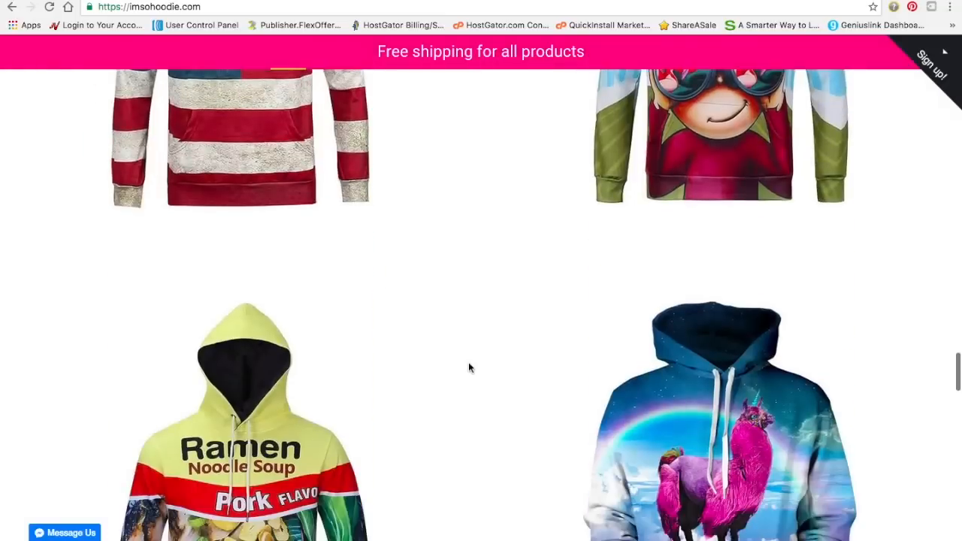
scroll(469, 367, down, 20)
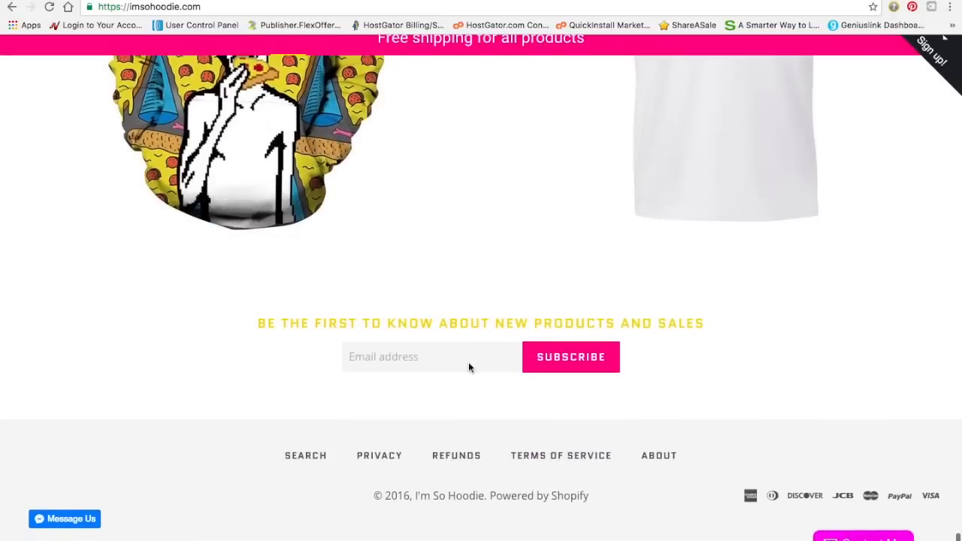
scroll(468, 367, up, 5)
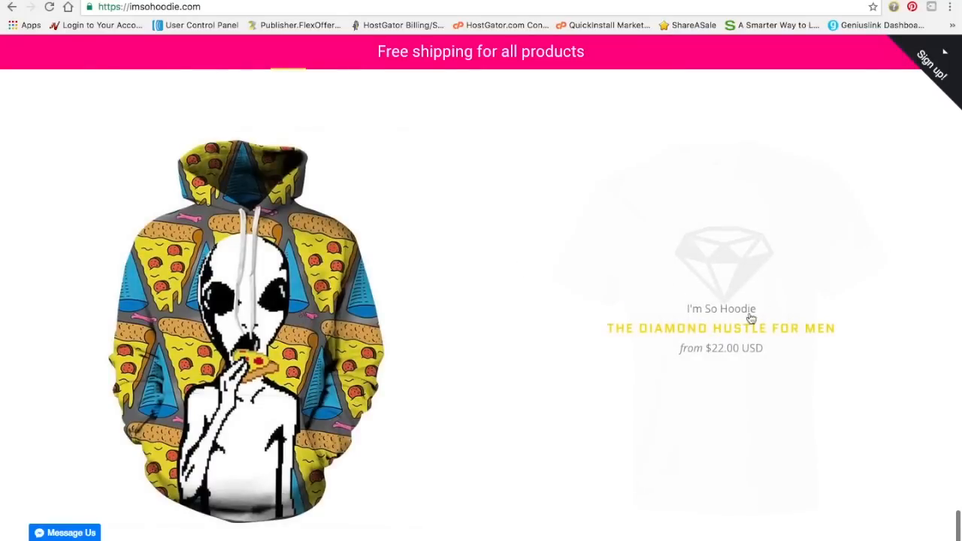
scroll(446, 293, up, 10)
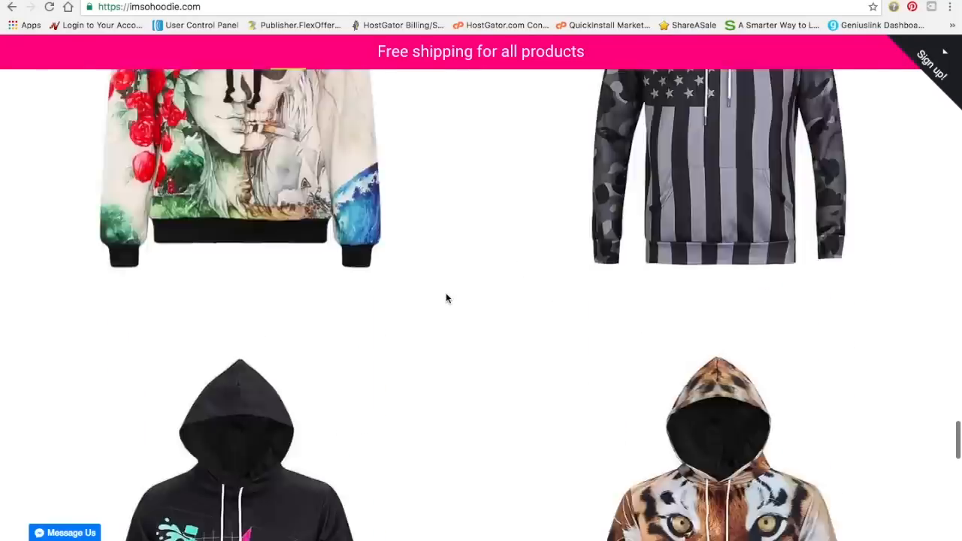
scroll(445, 299, down, 10)
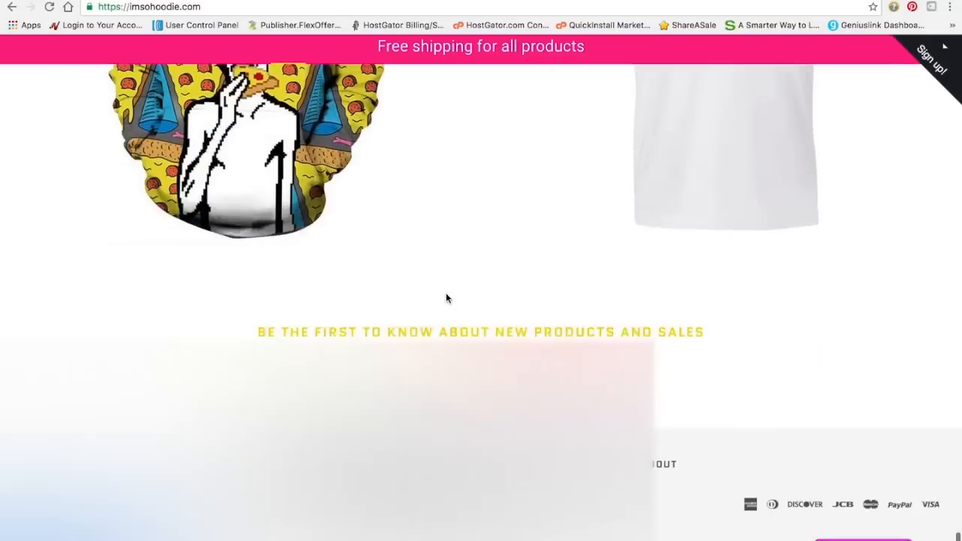
scroll(446, 298, up, 2)
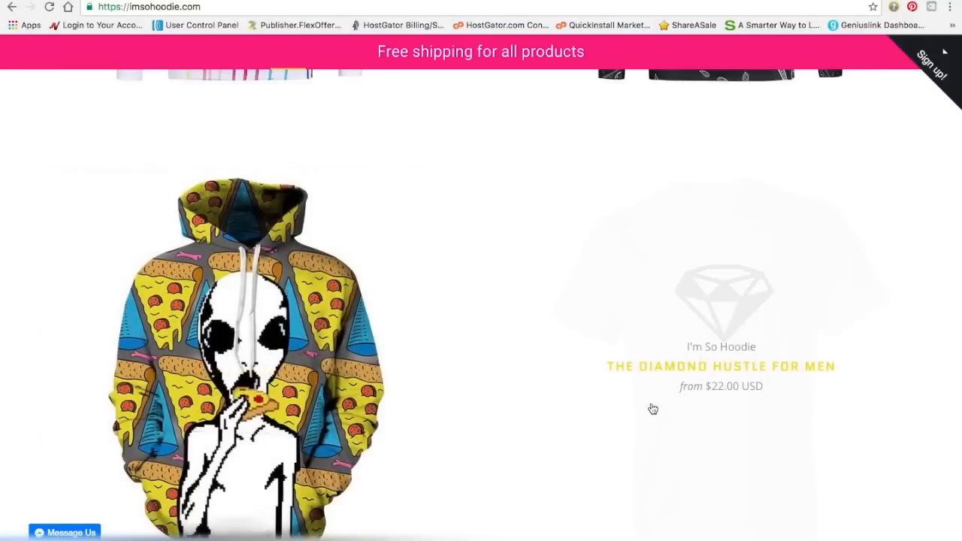
scroll(533, 479, up, 1)
scroll(532, 479, down, 2)
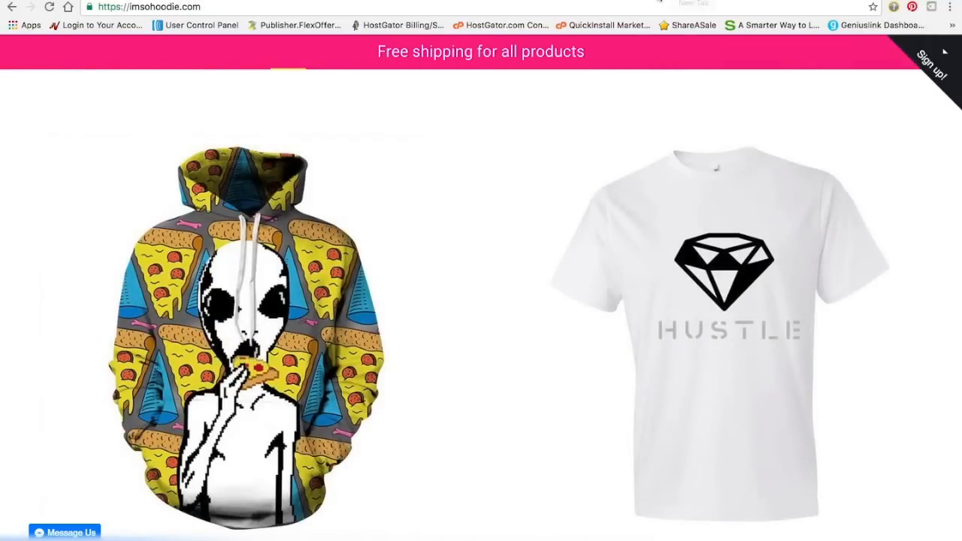
Open fiverr.com in a new browser tab and search its services for "photo editing to vector file"
key(ctrl+t)
text(fiverr.com)
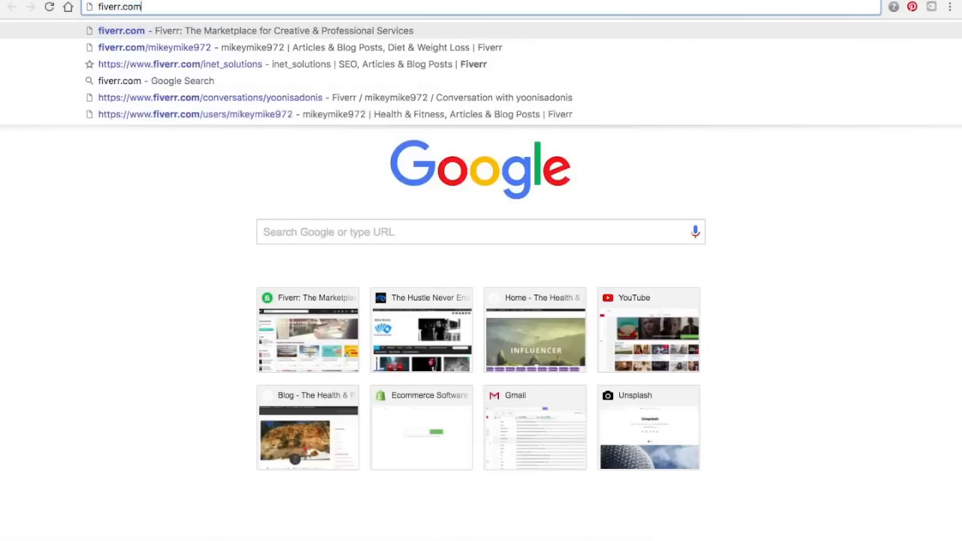
key(Return)
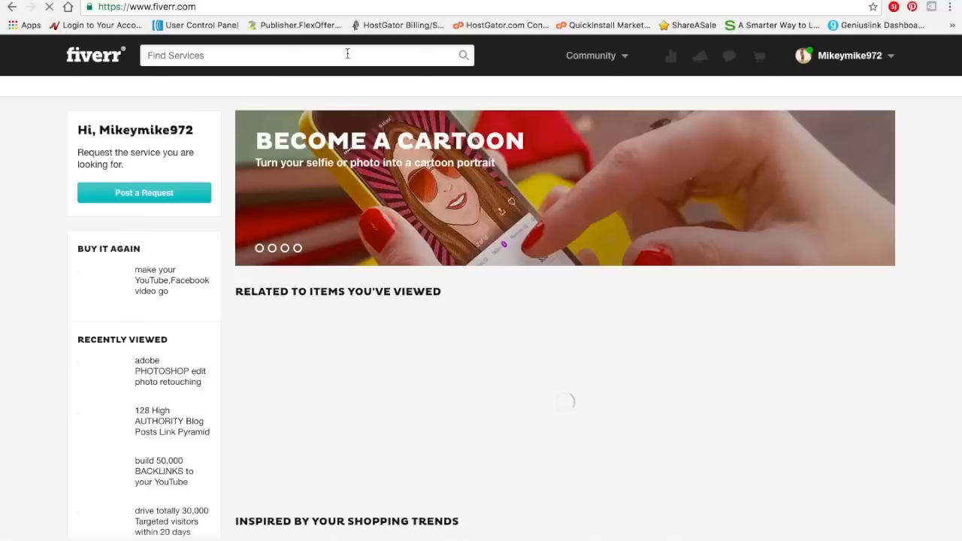
click(347, 55)
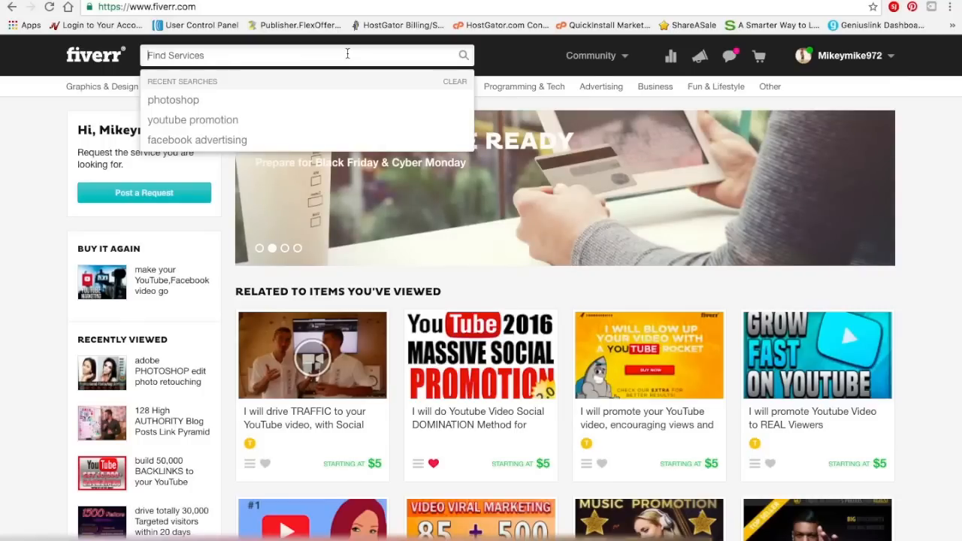
text(photo )
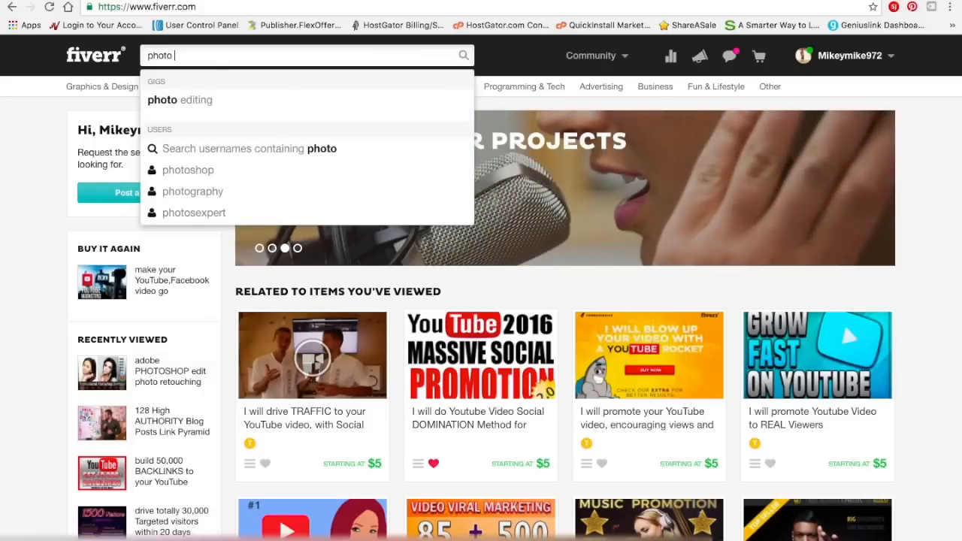
text(editing to vector f)
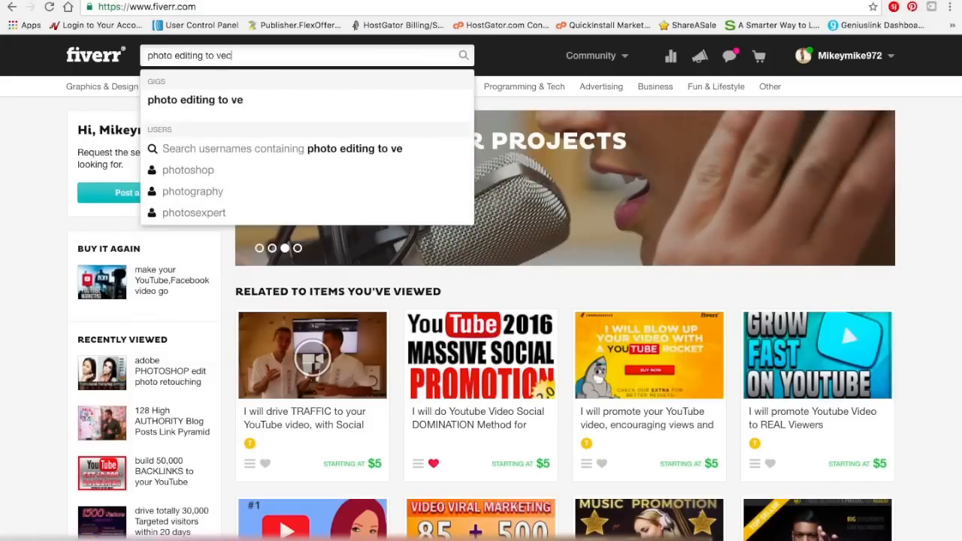
text(ile)
key(Return)
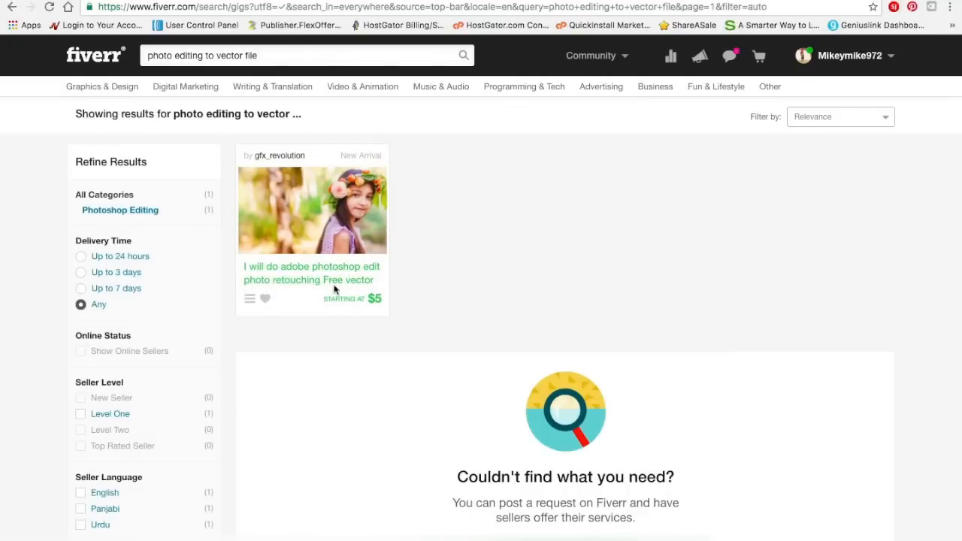
Search Fiverr's services for "vector image"
scroll(426, 297, down, 2)
scroll(427, 293, up, 2)
drag(292, 54, 108, 58)
text(vector image)
key(Return)
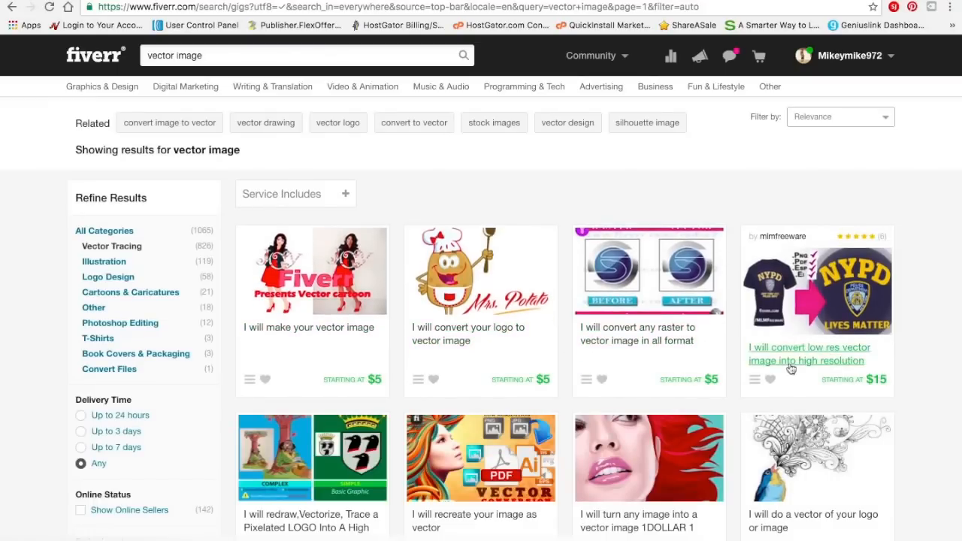
Open the "I will recreate your image as vector" gig from the results and examine its packages, file formats and delivery times
scroll(572, 460, down, 1)
scroll(572, 462, down, 5)
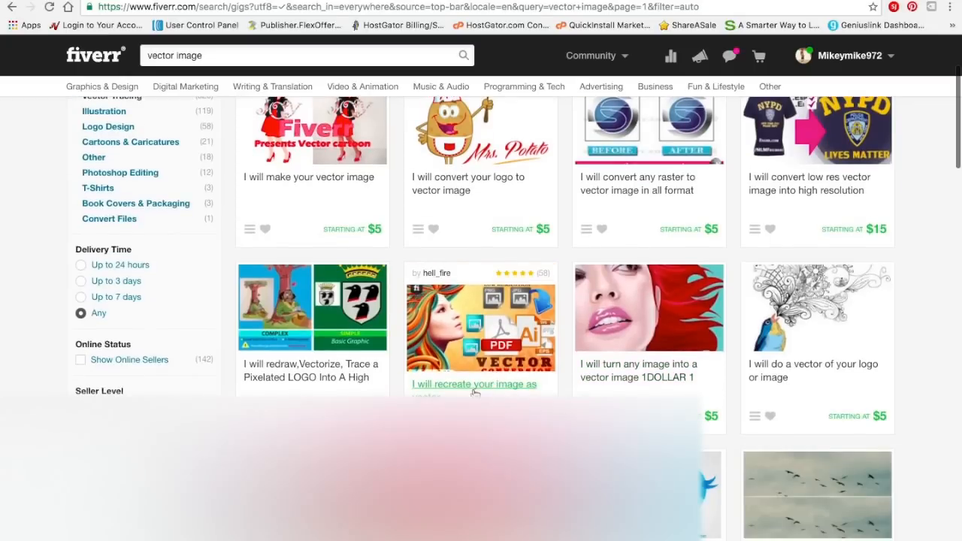
click(474, 389)
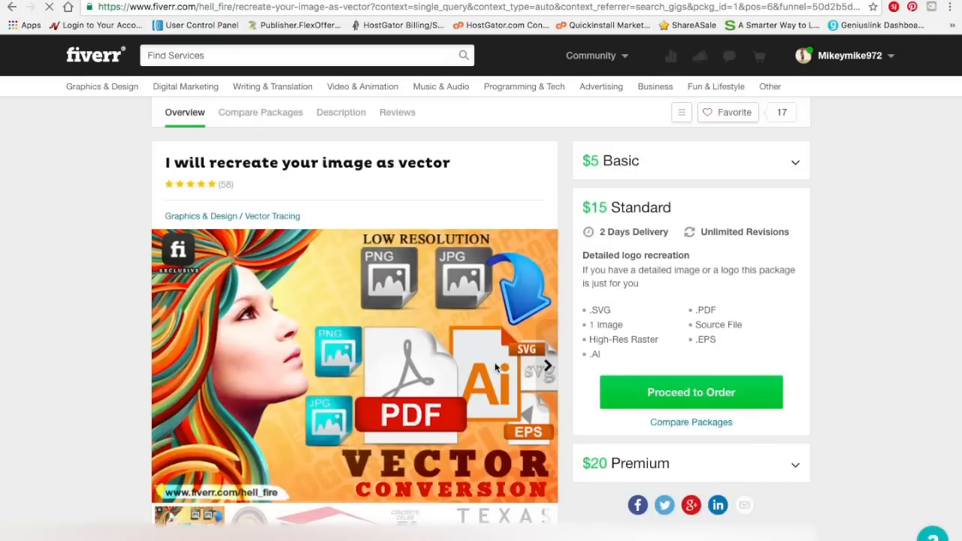
scroll(2, 404, down, 3)
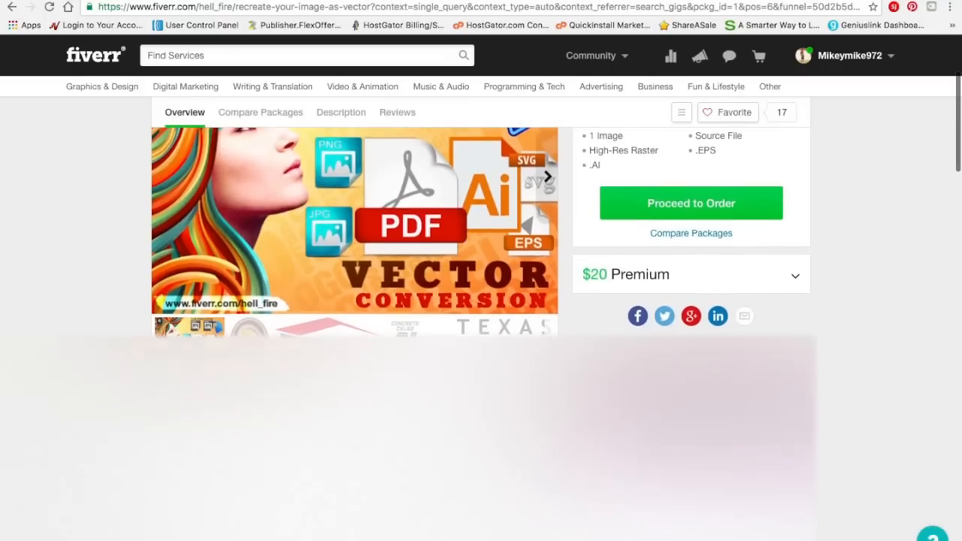
scroll(727, 259, up, 3)
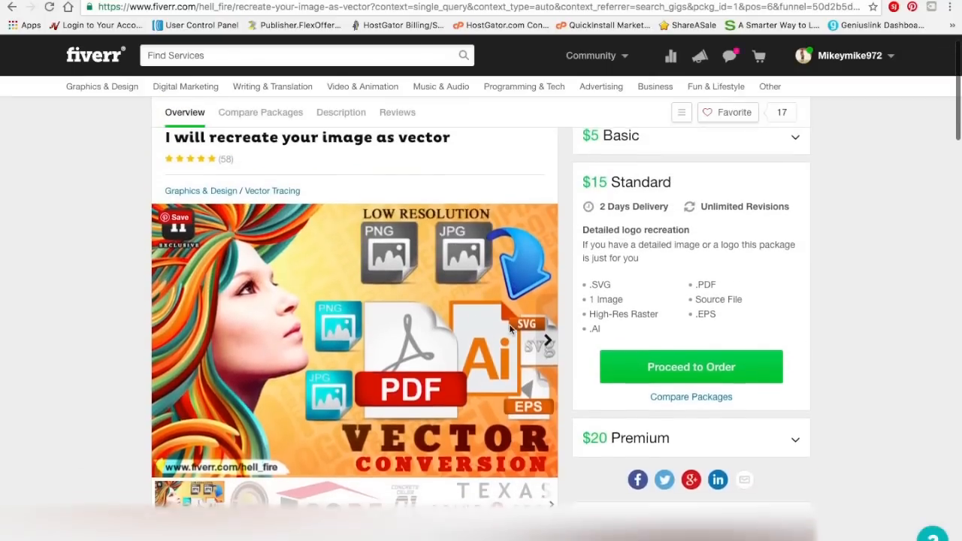
scroll(728, 259, up, 1)
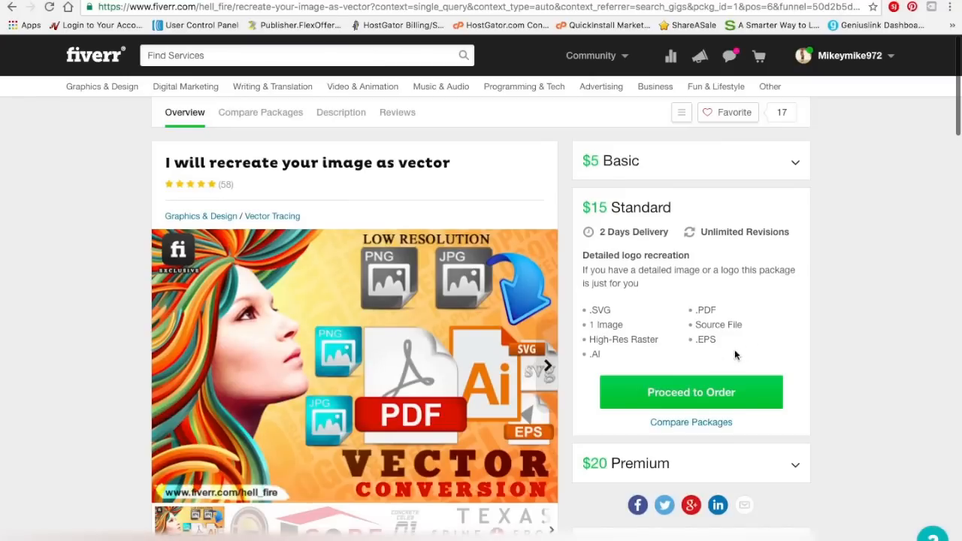
scroll(855, 327, down, 3)
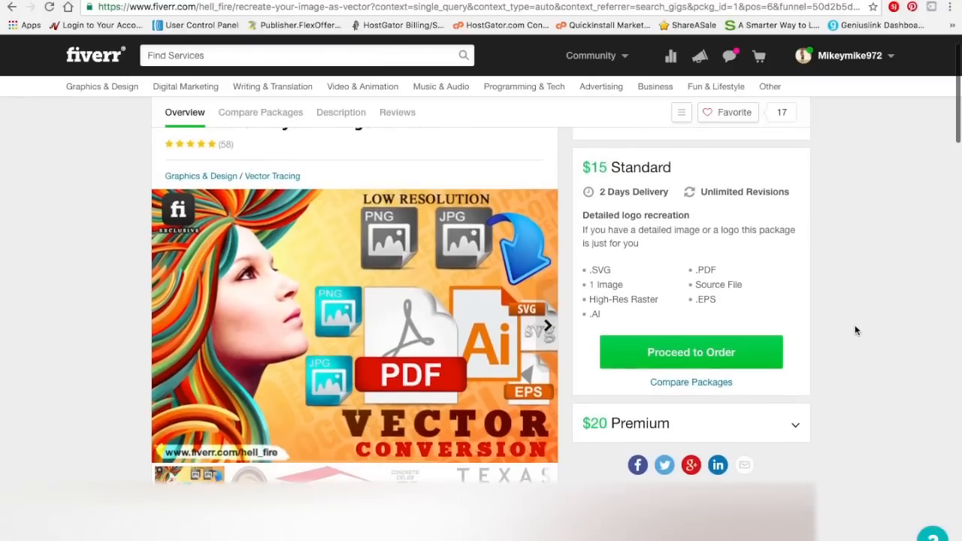
scroll(855, 330, down, 8)
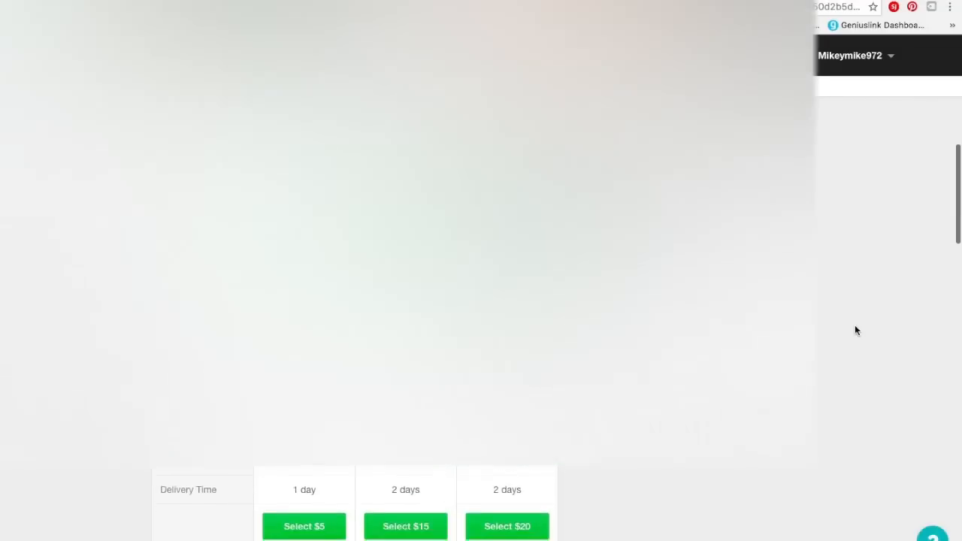
scroll(856, 327, down, 3)
scroll(855, 327, up, 20)
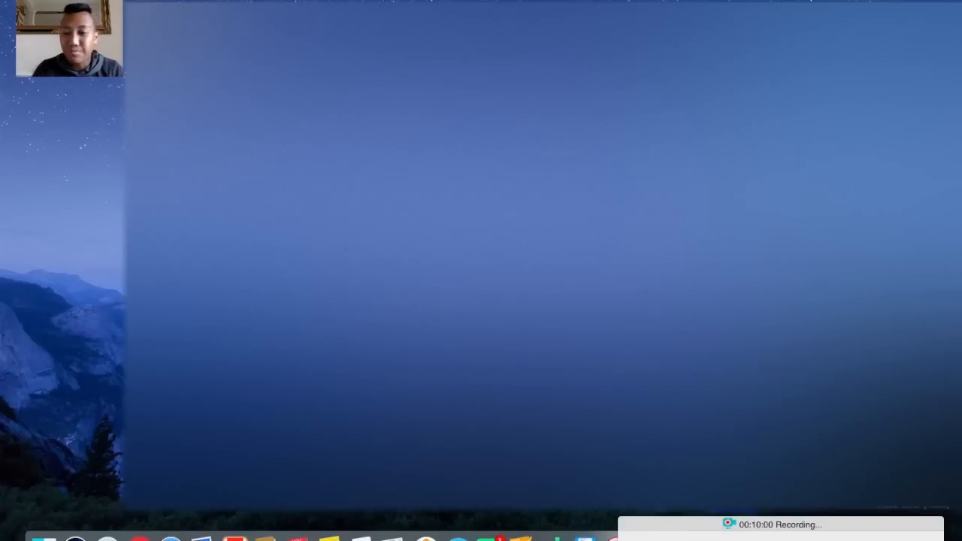
Switch to the browser window with the blank Google page and open tailorbrands.com
key(ctrl+Up)
click(527, 42)
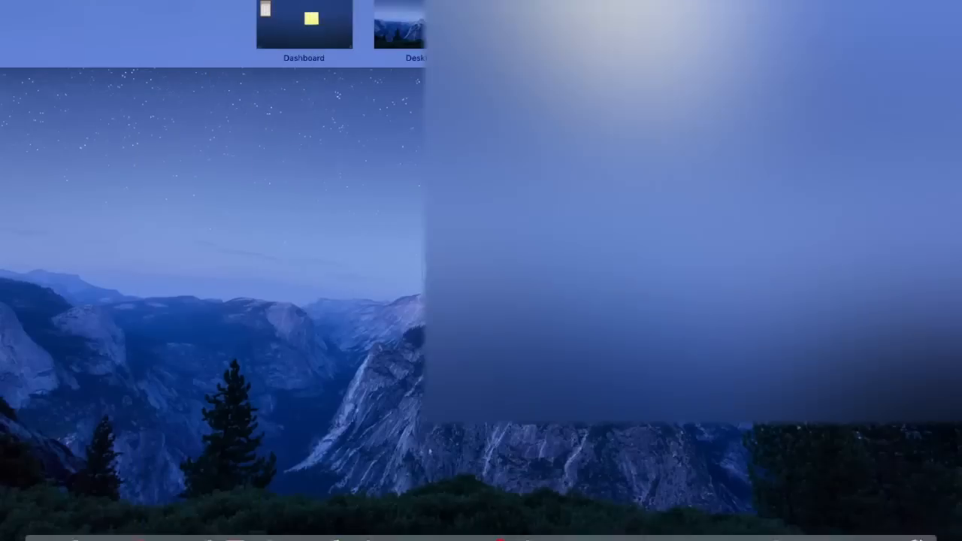
click(538, 31)
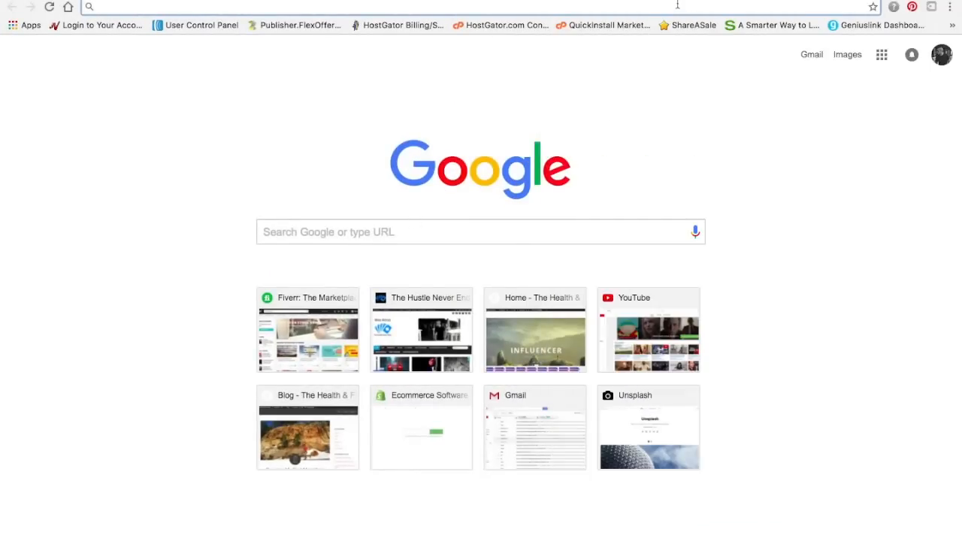
click(677, 6)
text(tailor)
text(brands.com)
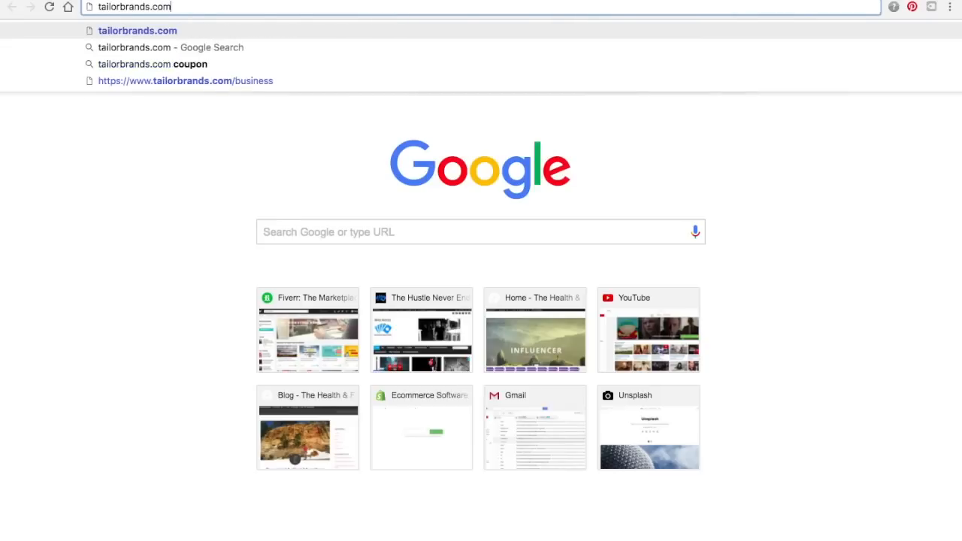
key(Return)
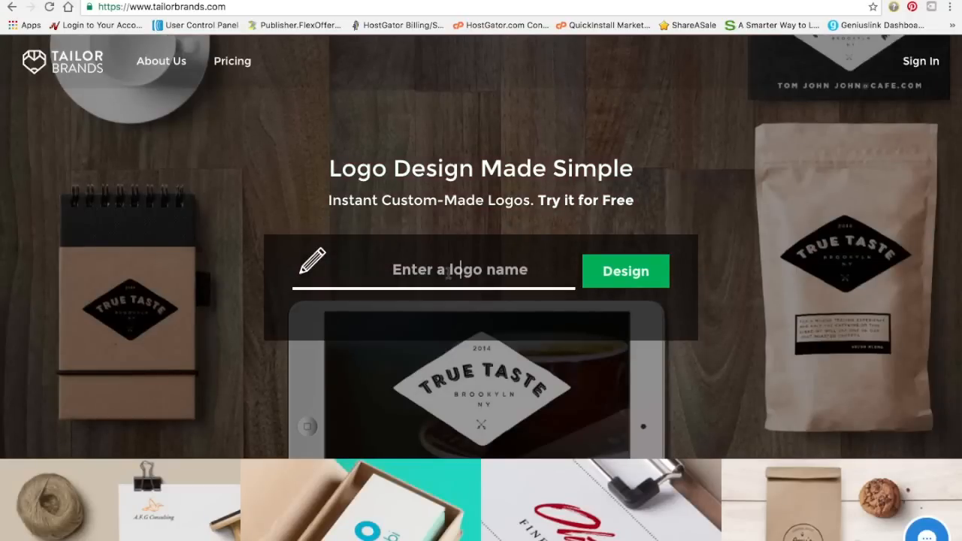
Start a logo design with "Hustle Fitness" as the logo name, without a tagline
click(449, 274)
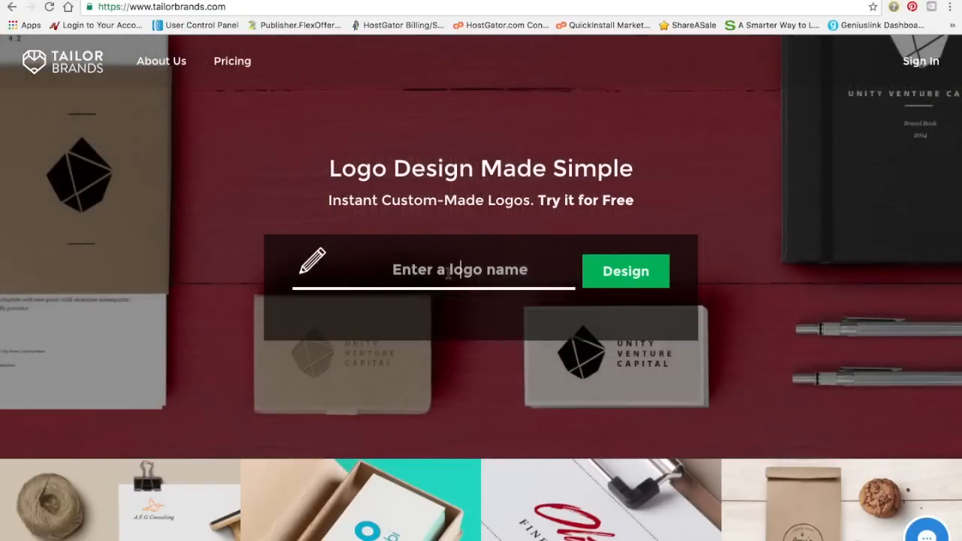
text(Hustle Fitness)
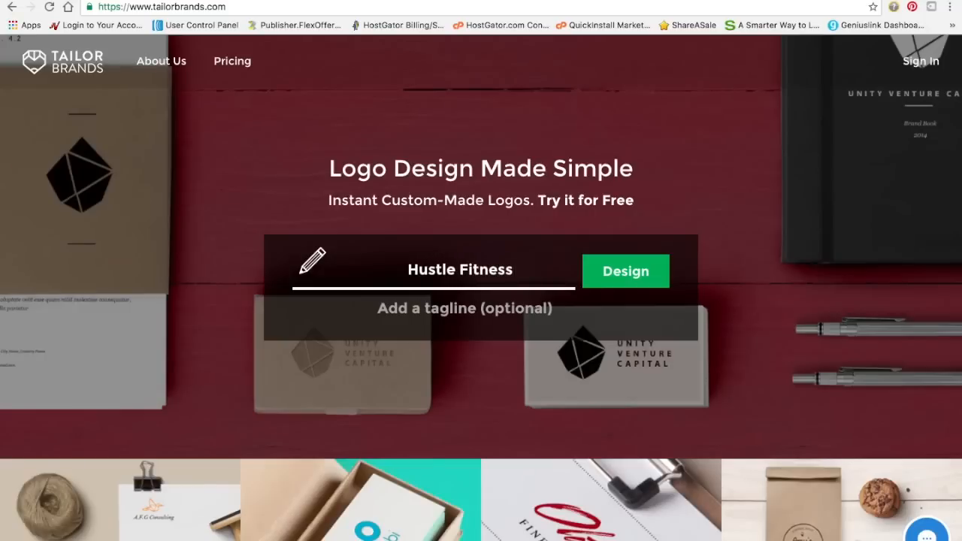
click(633, 272)
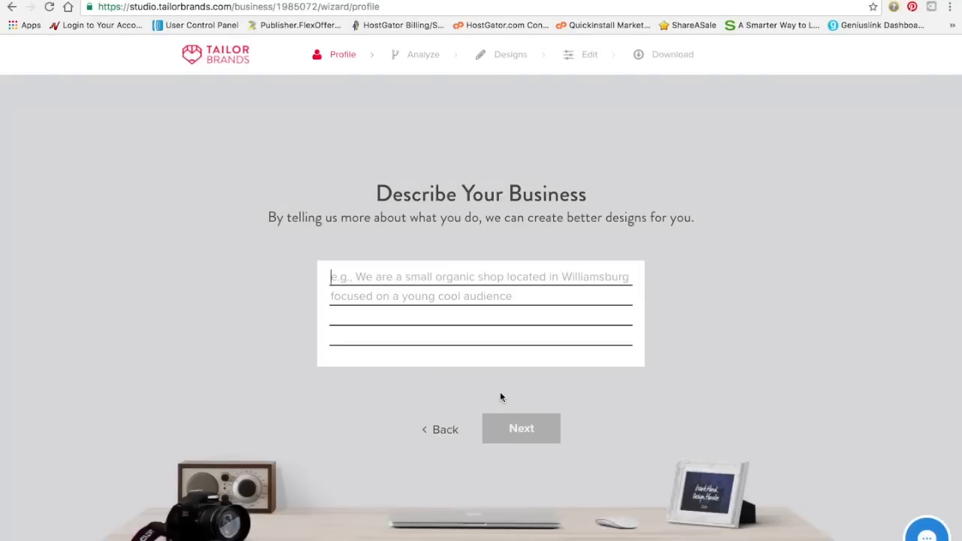
Describe the business as "We are a small startup for fitness minded people who love nice t-shirts!" and choose the Initial Based logo type
text(We are a small)
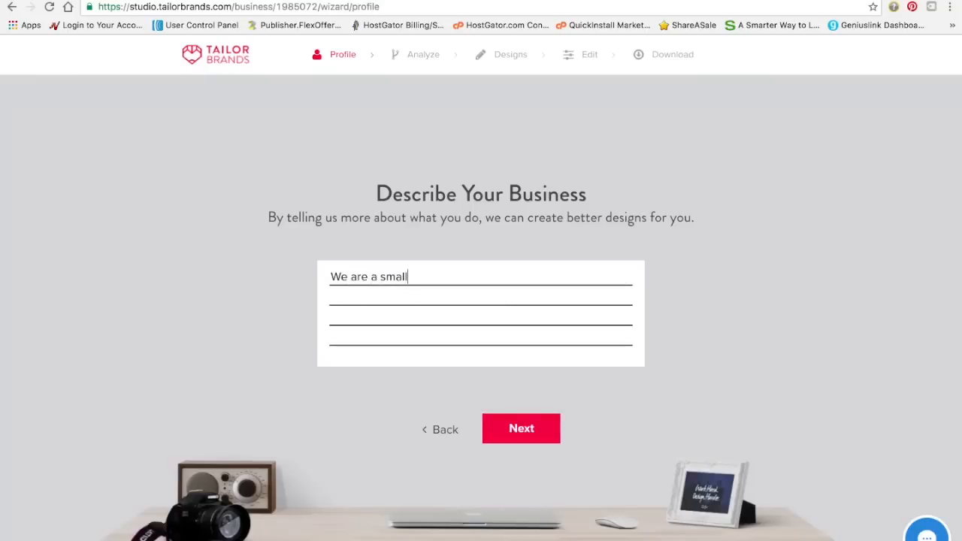
text( startup for fitness)
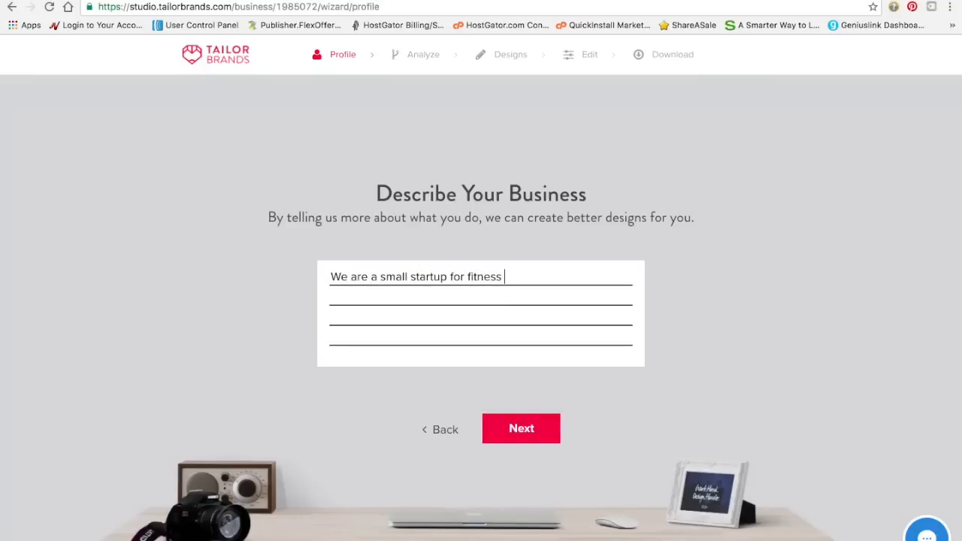
text( minded people who love nice t-shirts!)
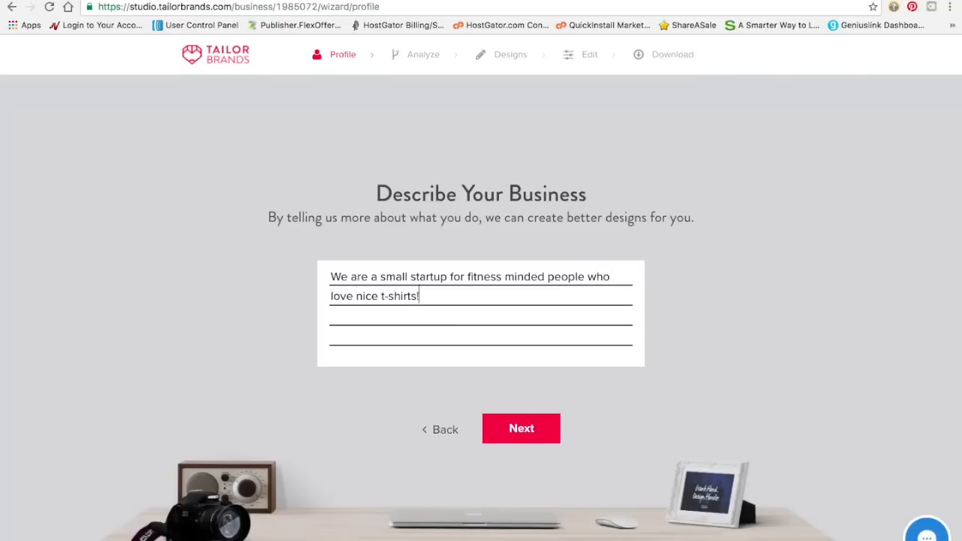
click(517, 430)
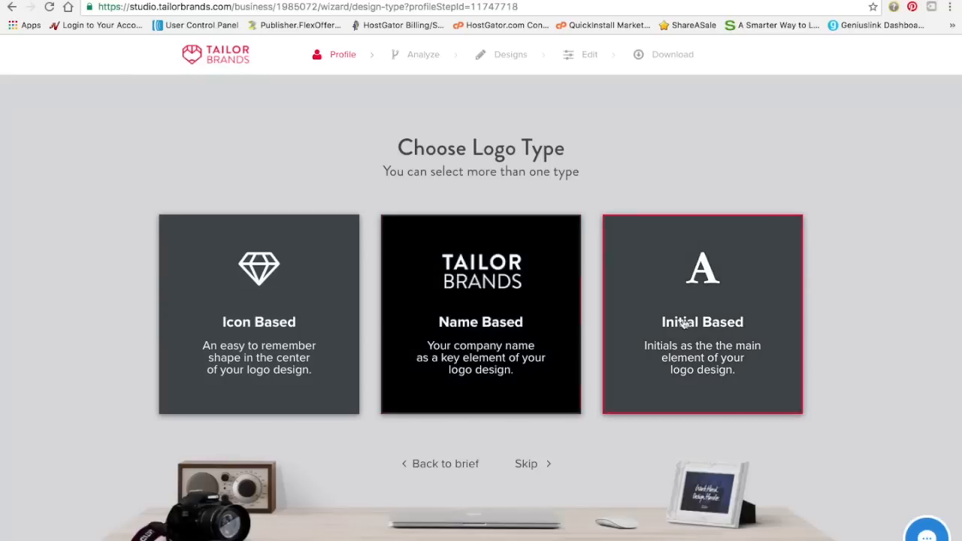
click(715, 323)
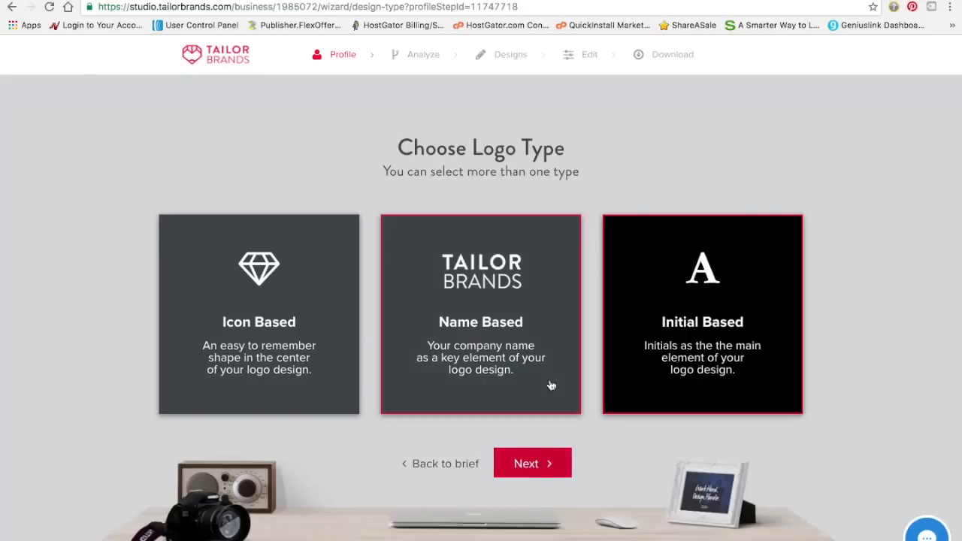
click(553, 465)
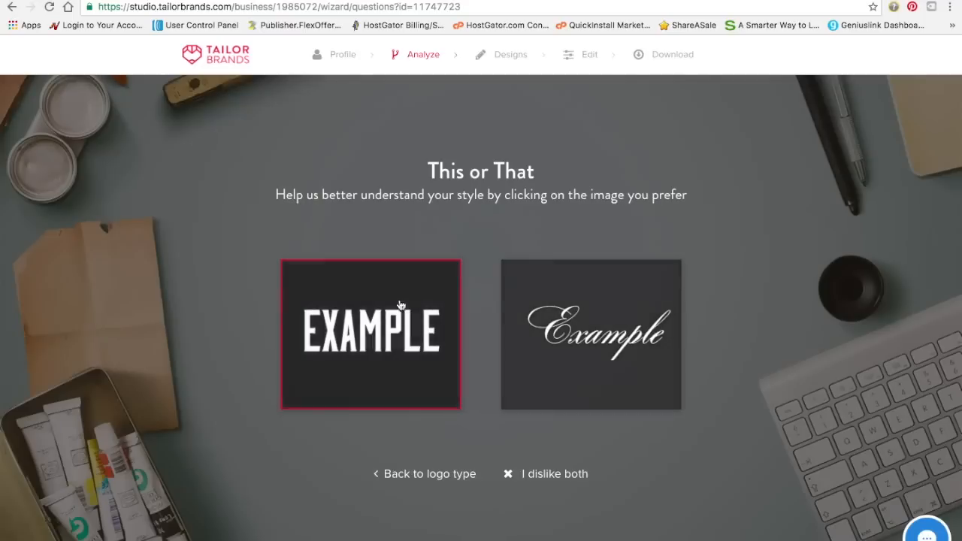
Pick a preferred lettering style in each This or That comparison, including the brush script, and continue to the generated logo designs
click(528, 392)
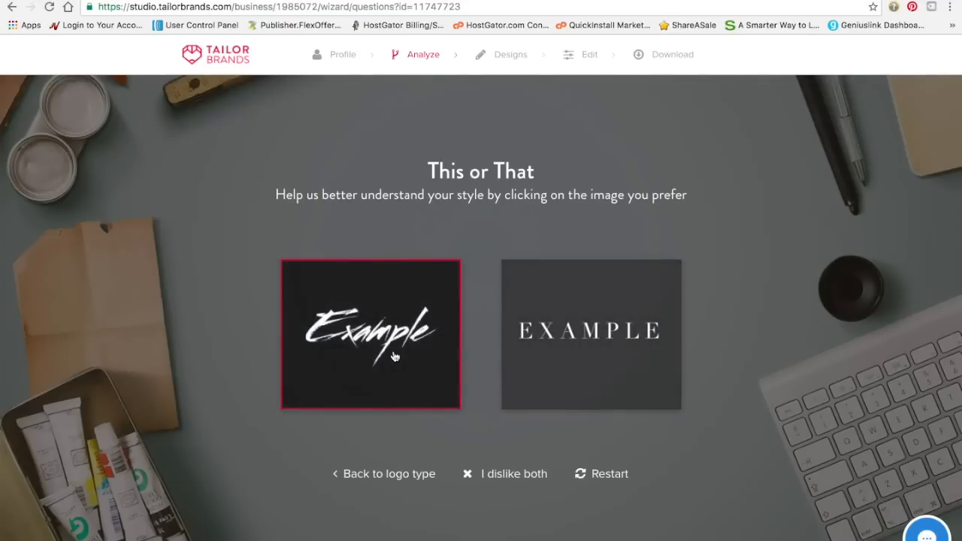
click(395, 356)
click(455, 344)
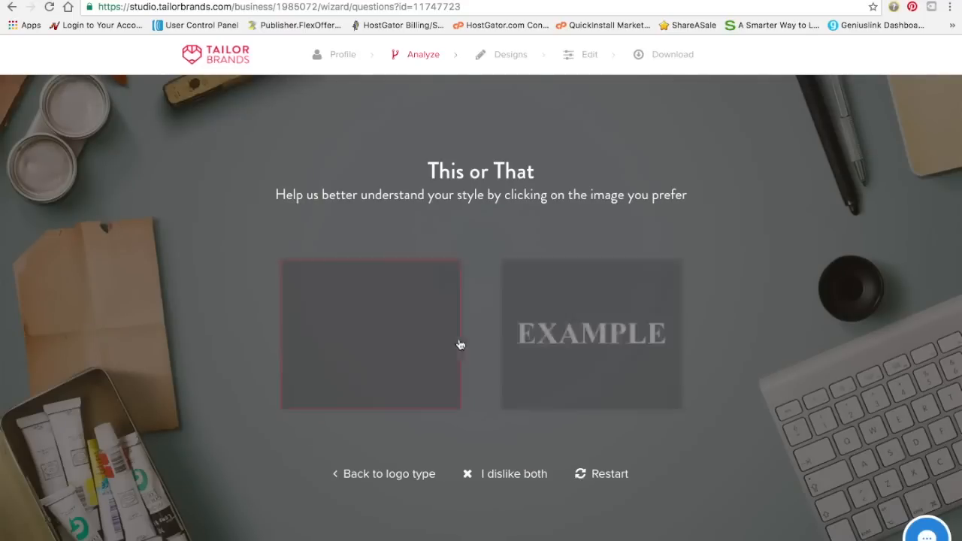
click(424, 335)
click(581, 333)
click(456, 338)
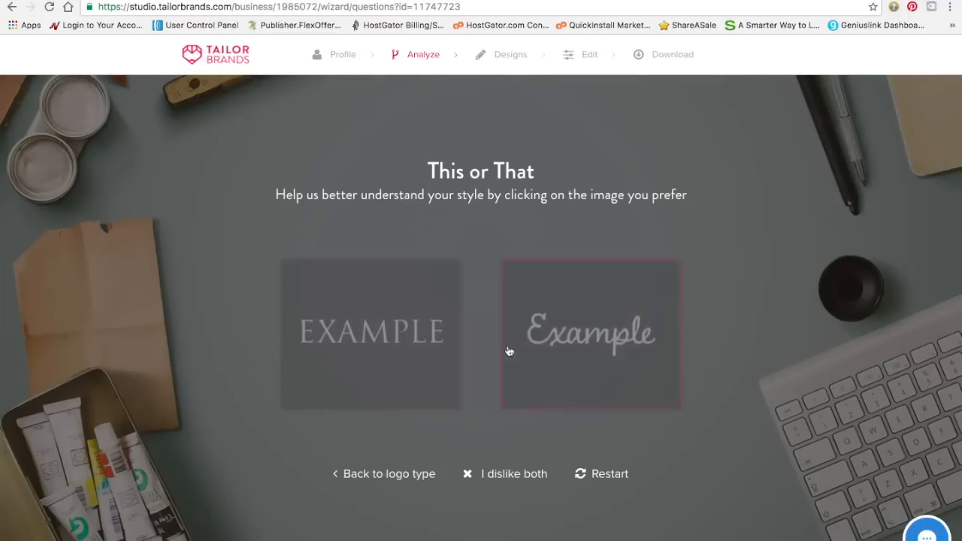
click(506, 347)
click(409, 336)
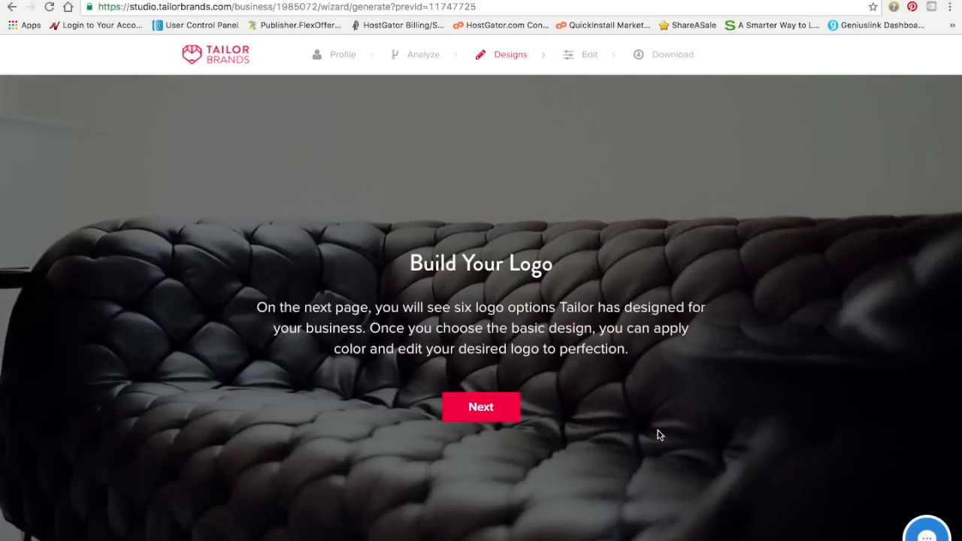
click(457, 399)
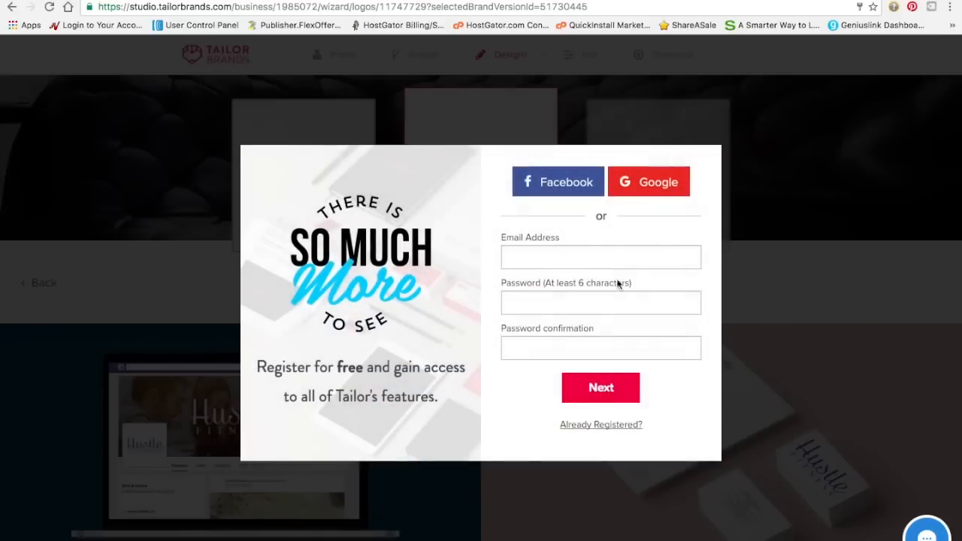
Sign in as an already registered user with the saved e-mail address and account password
click(642, 426)
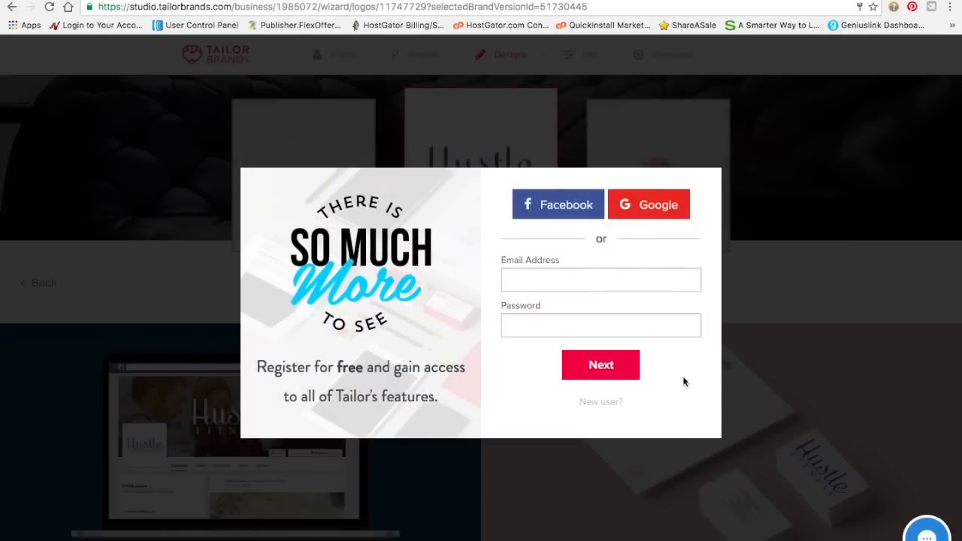
click(585, 278)
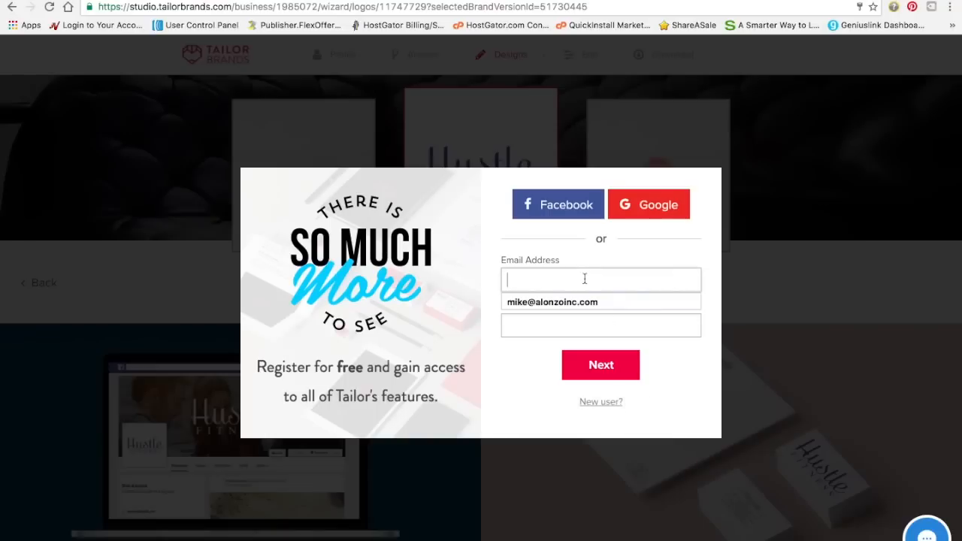
click(575, 302)
click(594, 365)
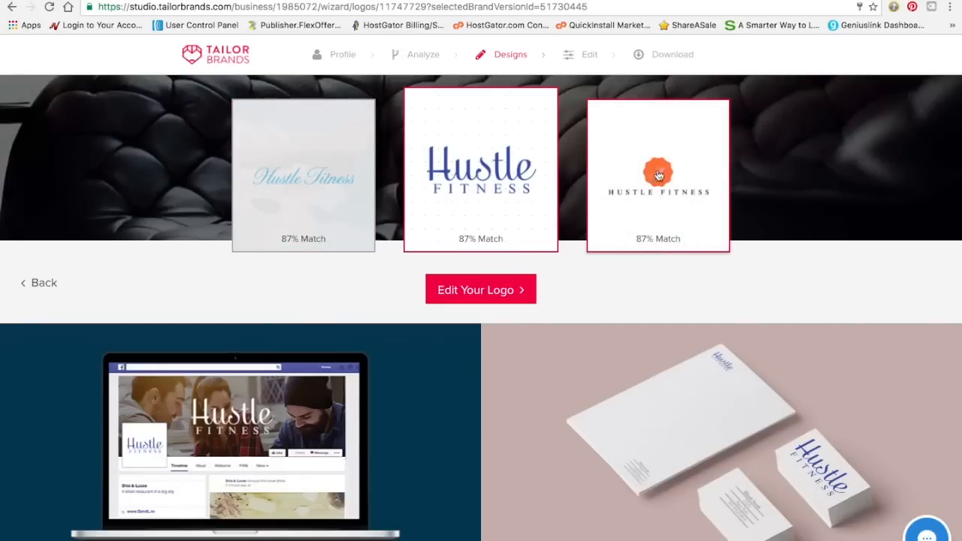
View the font options for the blue Hustle Fitness logo, and return to the designs to examine its product mockups
click(516, 297)
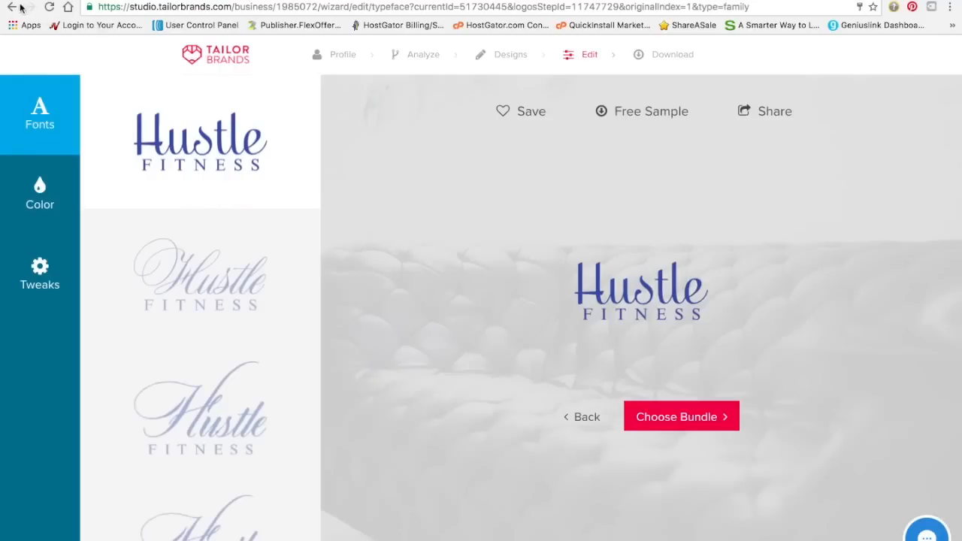
mouse_move(520, 55)
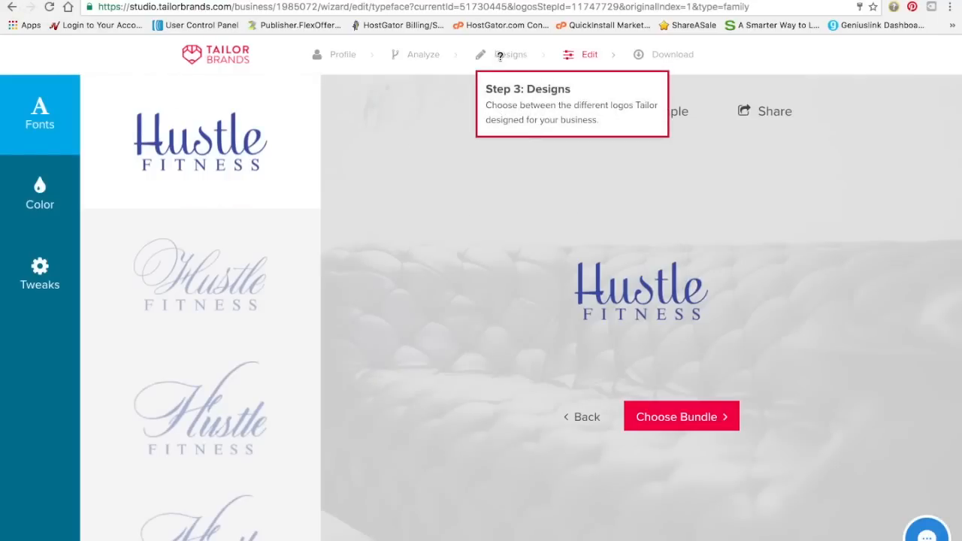
click(561, 434)
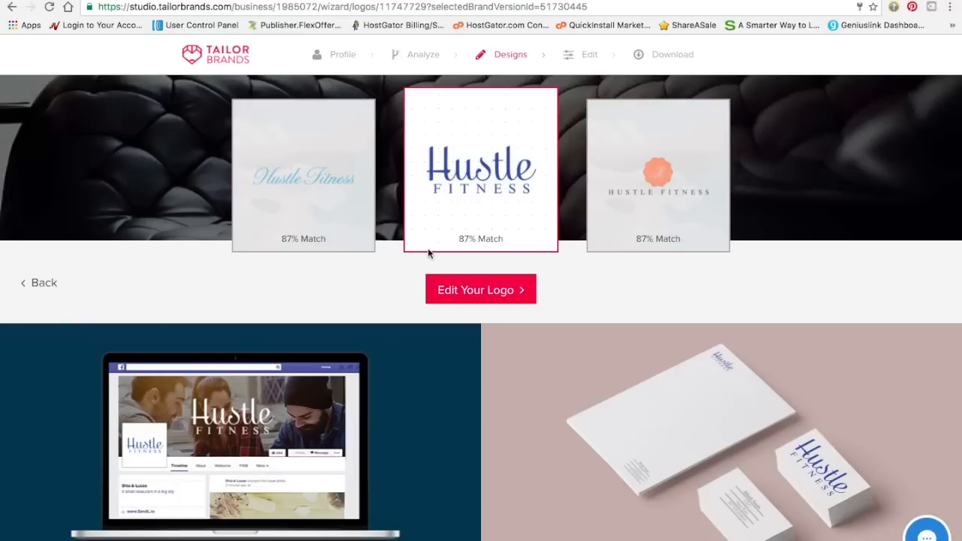
scroll(428, 254, down, 4)
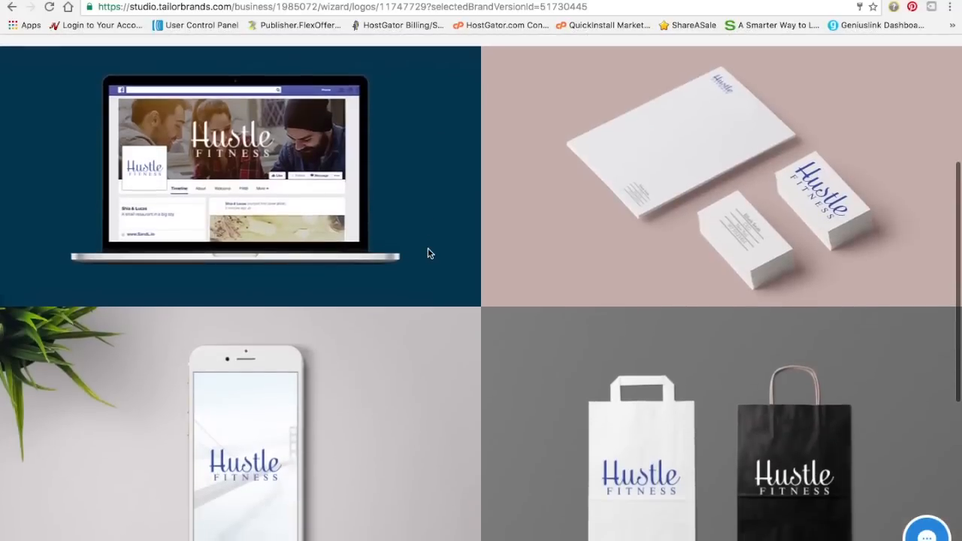
scroll(428, 252, down, 1)
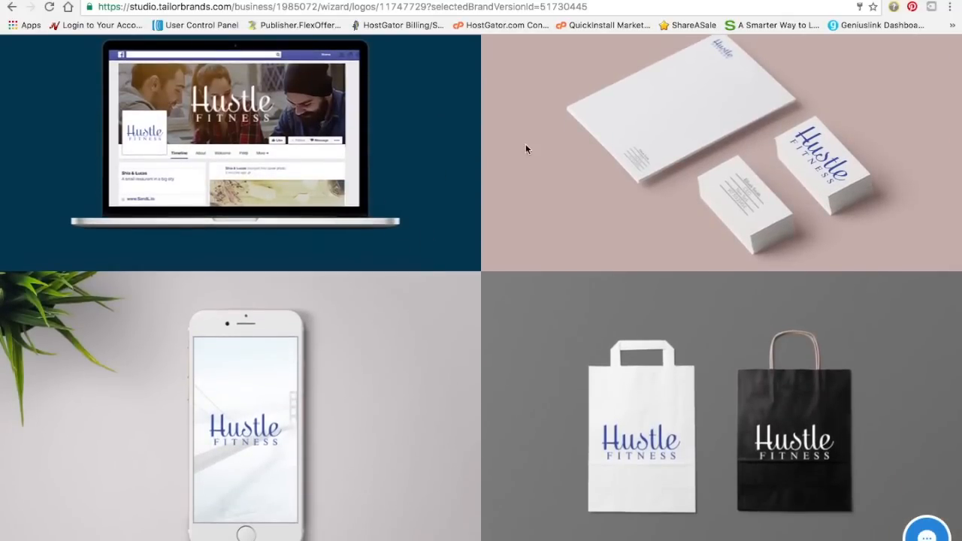
Examine the product mockups for the blue Hustle Fitness logo, and close the Tailor Brands page without saving changes
scroll(336, 225, down, 2)
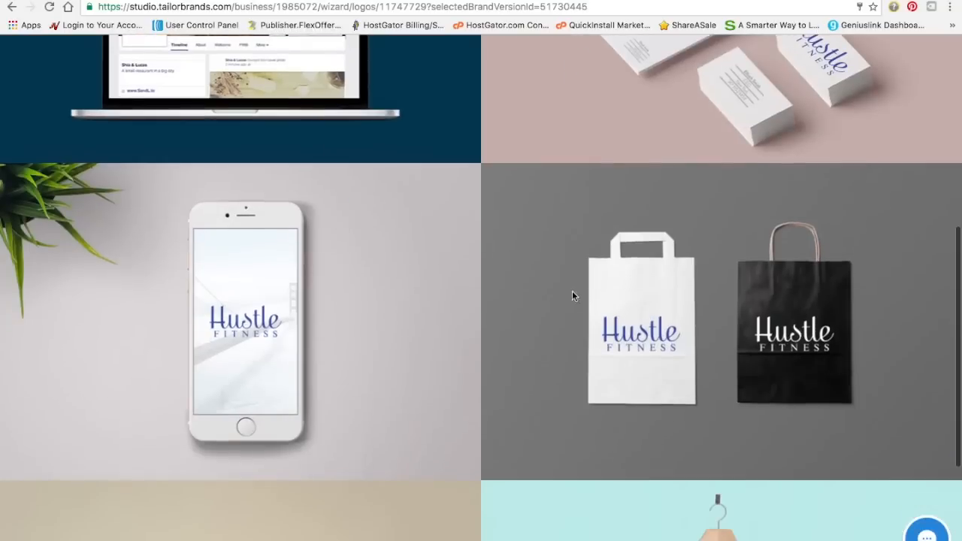
scroll(398, 337, down, 1)
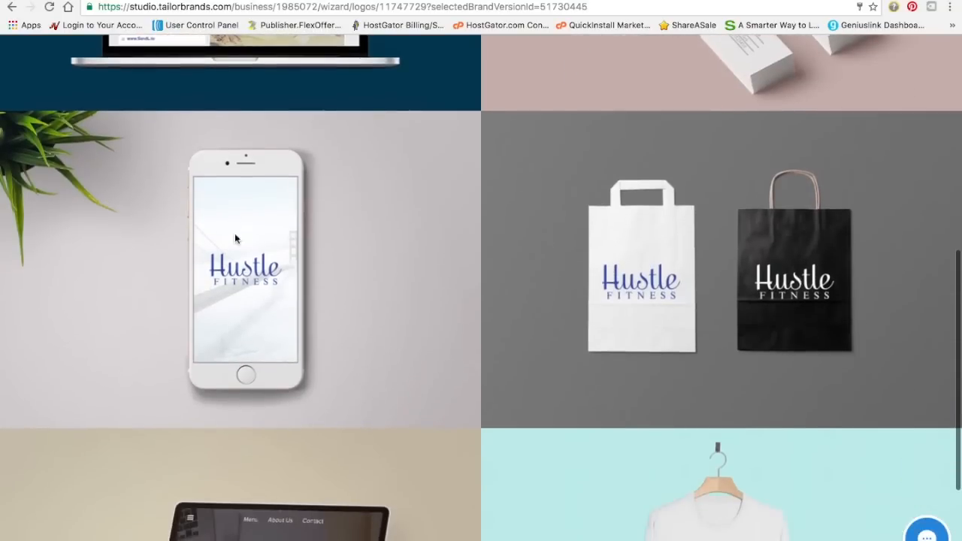
scroll(263, 289, down, 3)
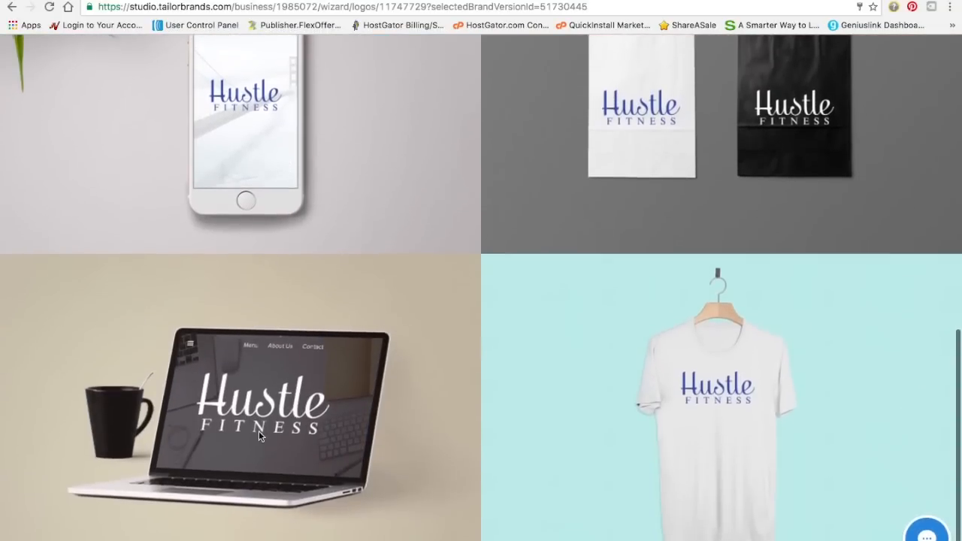
scroll(522, 442, up, 10)
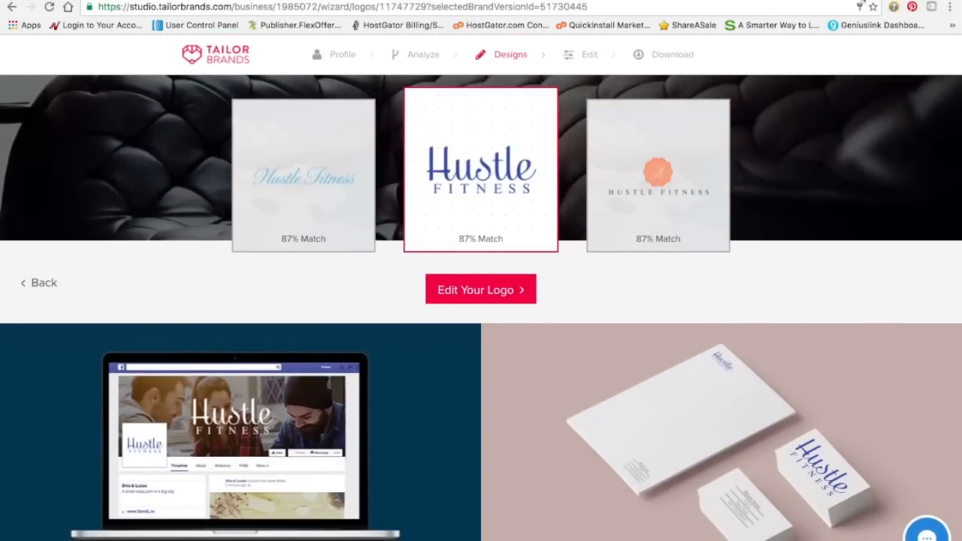
click(889, 1)
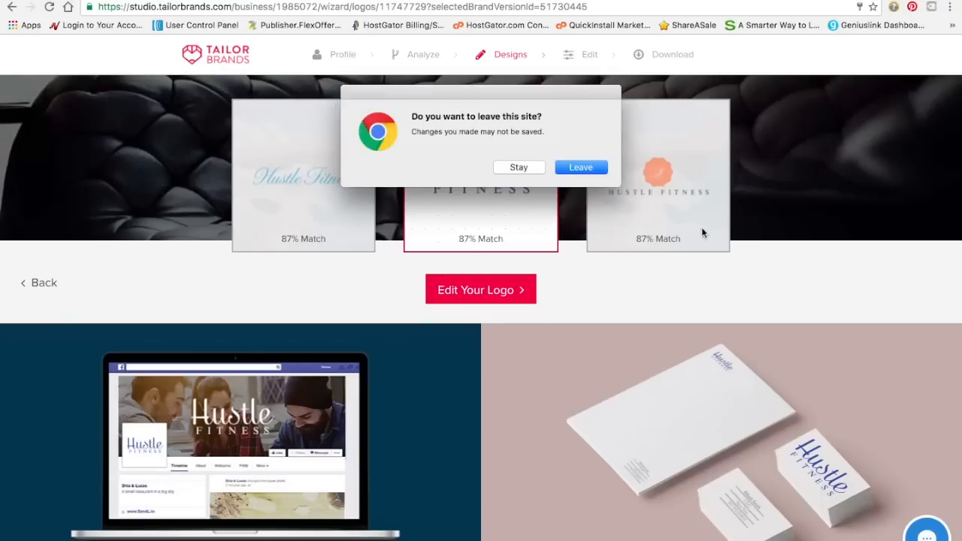
click(580, 168)
Switch to the desktop and open the "tailor brands logos and more" folder inside the ihustle fitness folder
key(ctrl+Up)
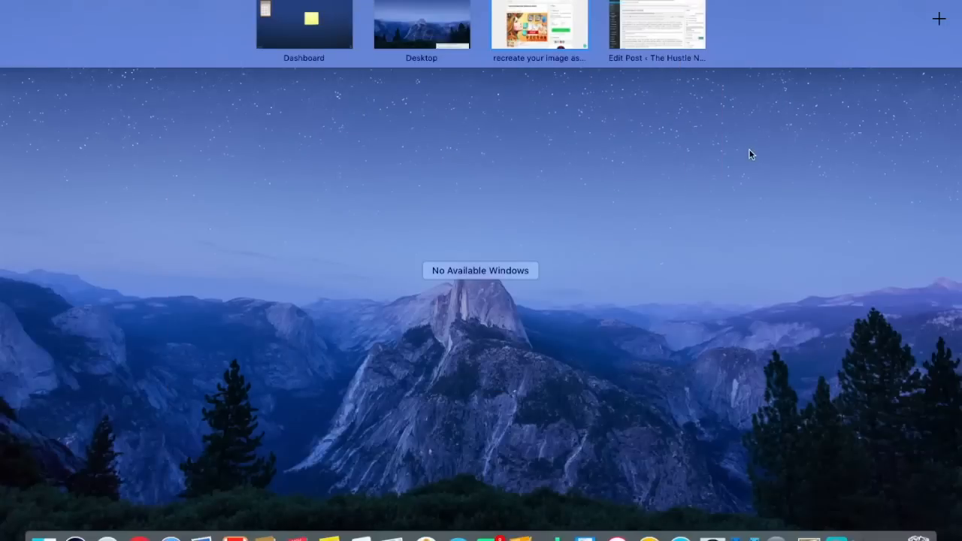
click(748, 149)
double_click(913, 90)
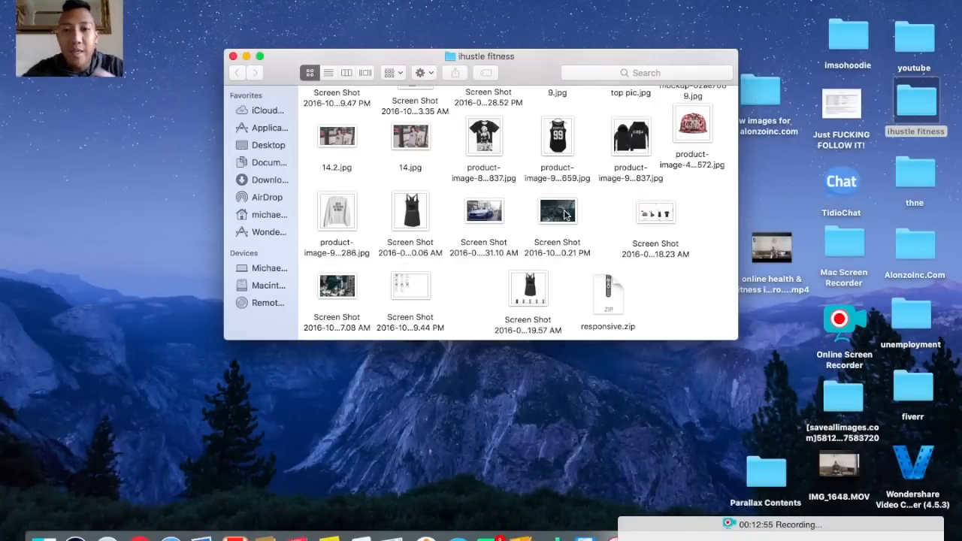
scroll(564, 226, down, 5)
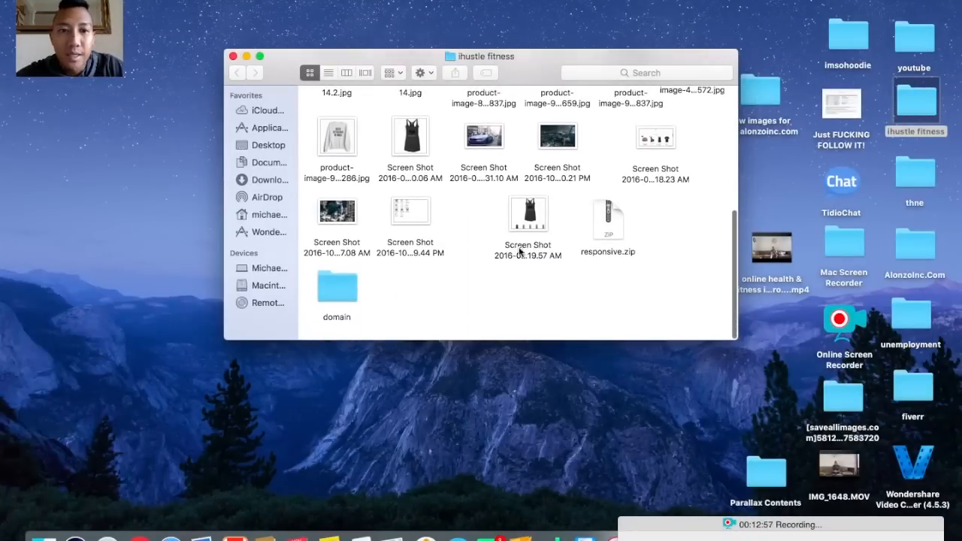
scroll(527, 248, up, 10)
click(336, 198)
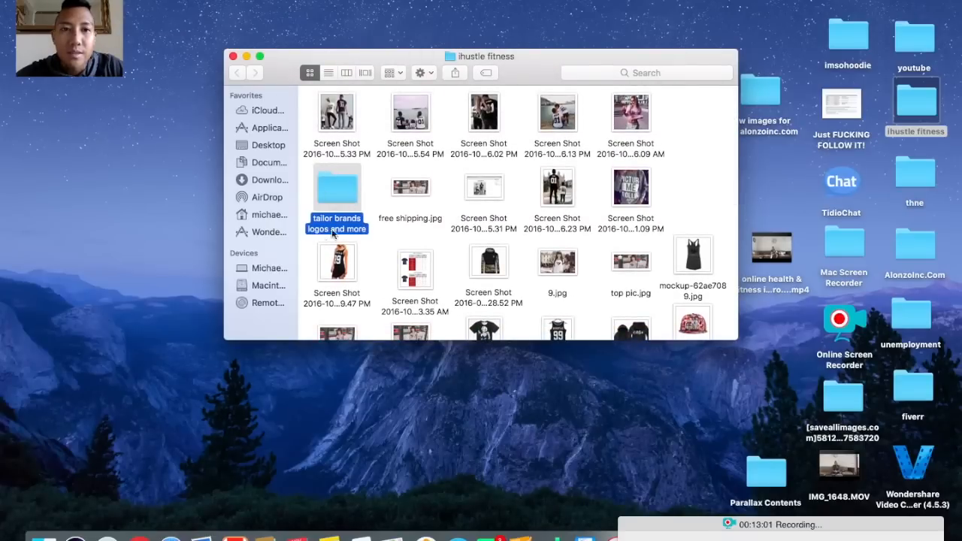
double_click(346, 197)
scroll(376, 173, down, 2)
scroll(392, 164, up, 2)
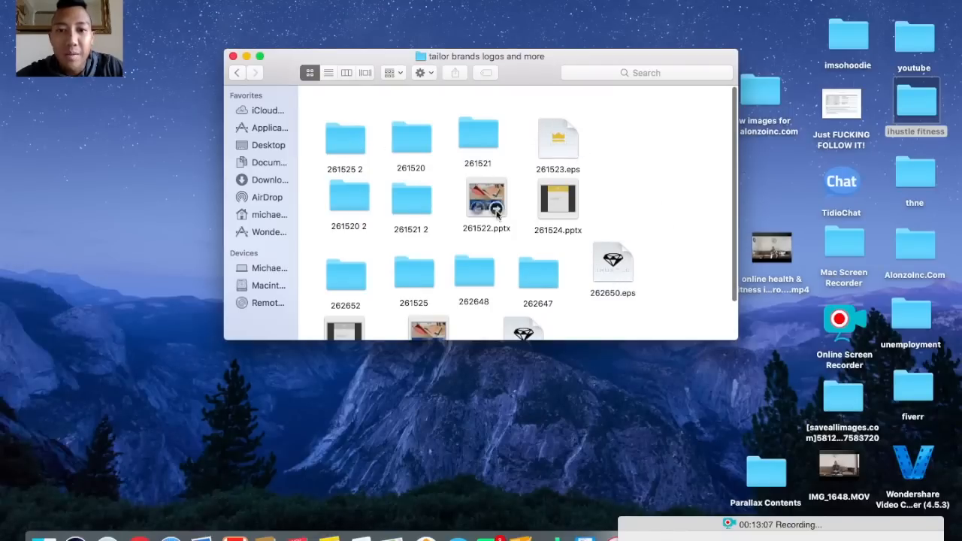
View the document templates in the 261525 2 folder, and look through the platform folders in 261520
double_click(340, 135)
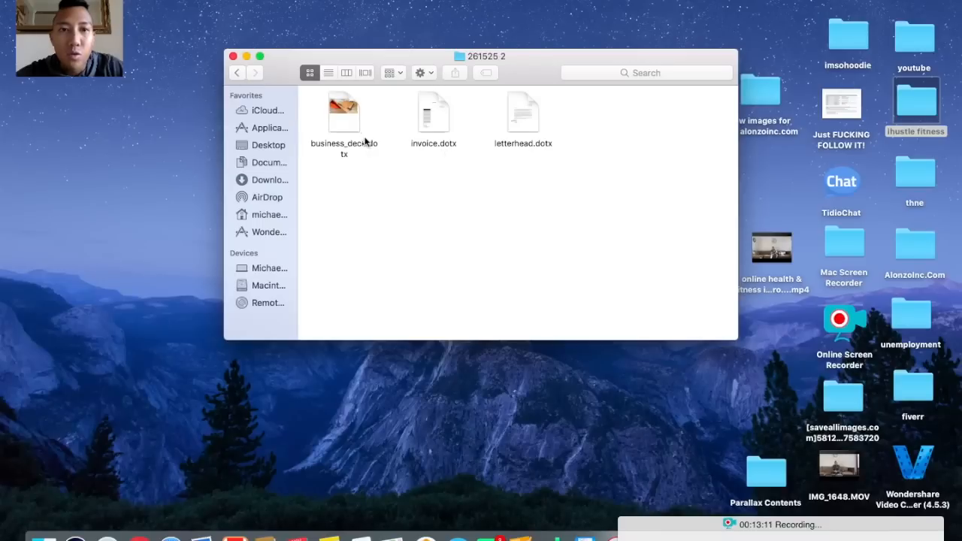
click(235, 72)
click(424, 139)
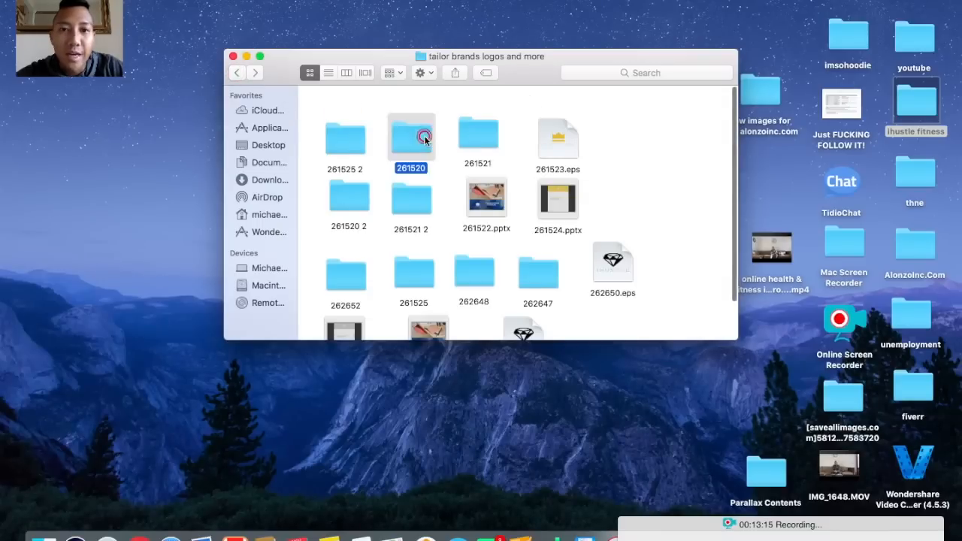
double_click(424, 139)
scroll(413, 195, up, 2)
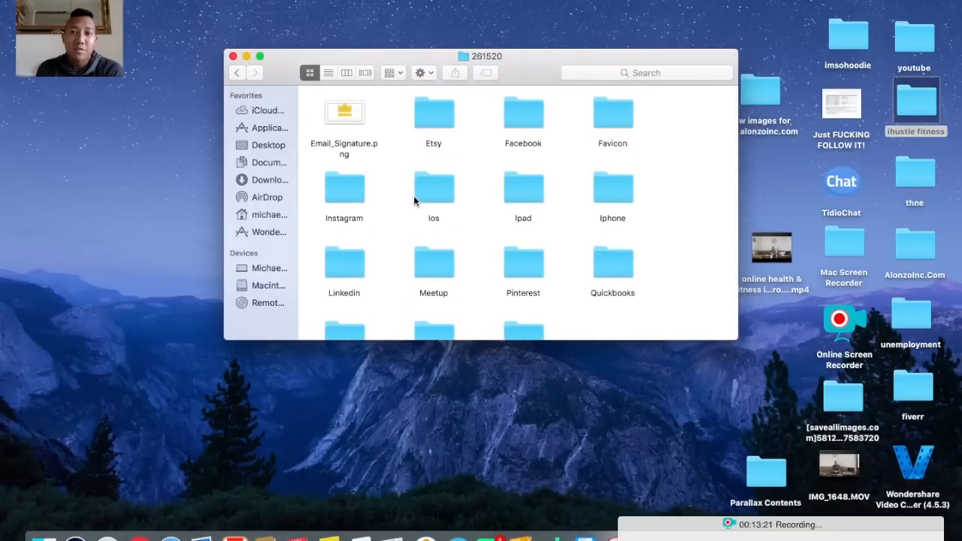
scroll(481, 241, down, 3)
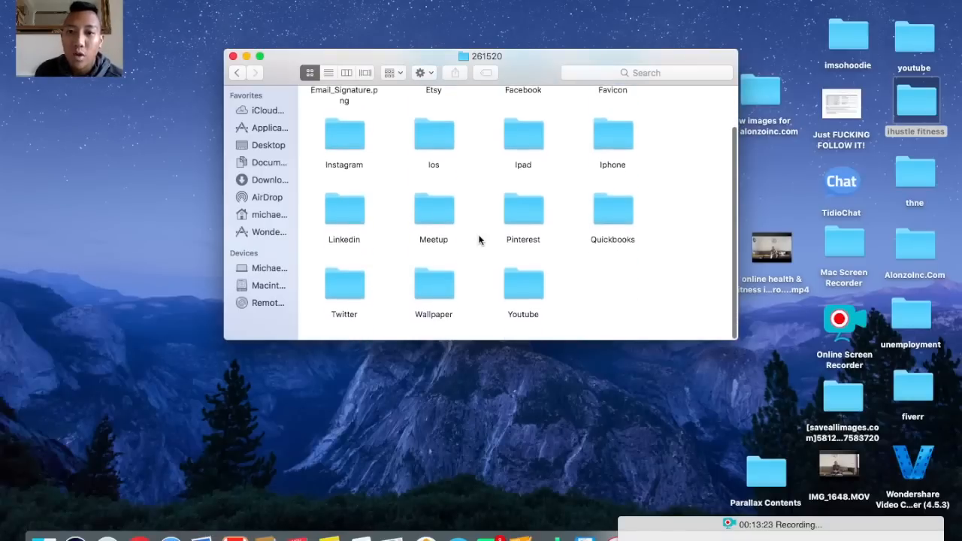
scroll(478, 239, up, 2)
scroll(480, 240, up, 1)
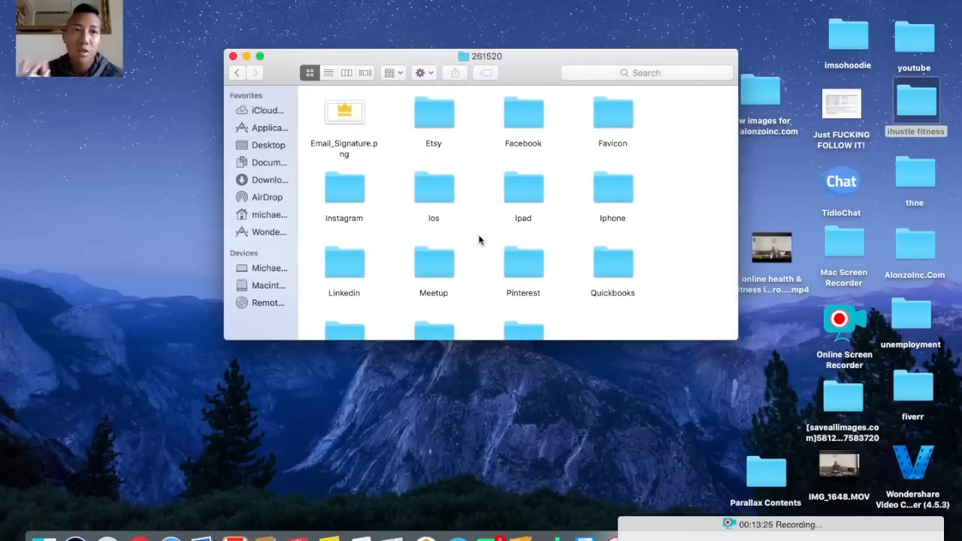
View the crown logo images in the Facebook and Ios folders, and close the Finder window
double_click(512, 115)
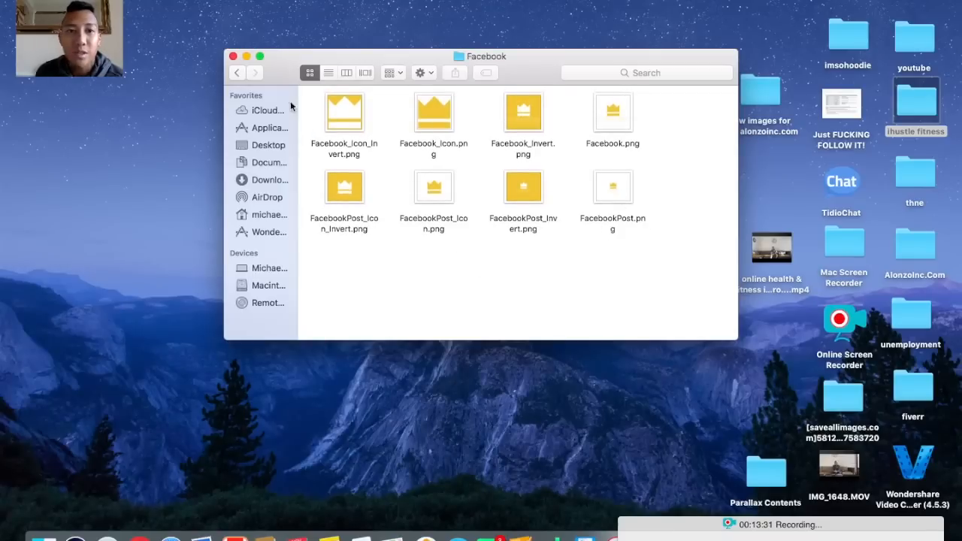
click(237, 73)
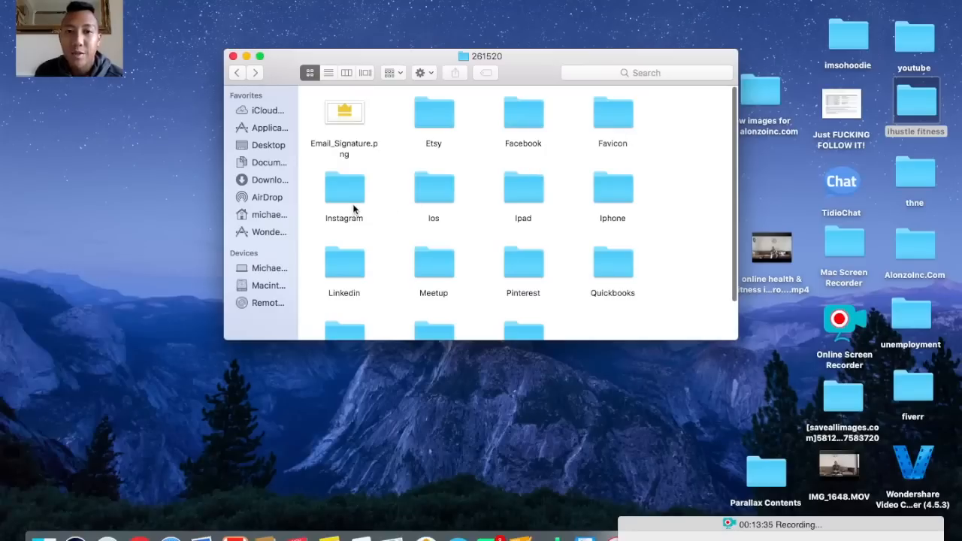
double_click(430, 185)
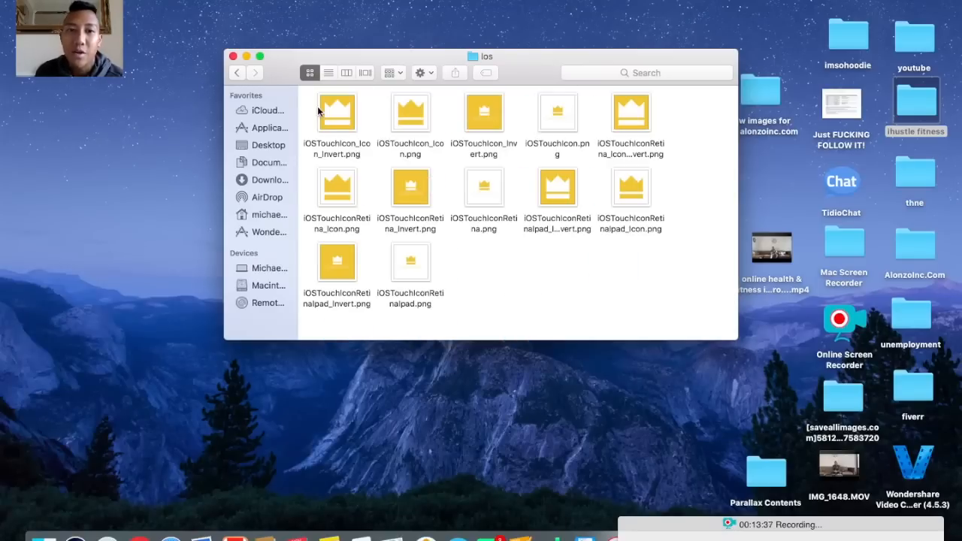
click(235, 72)
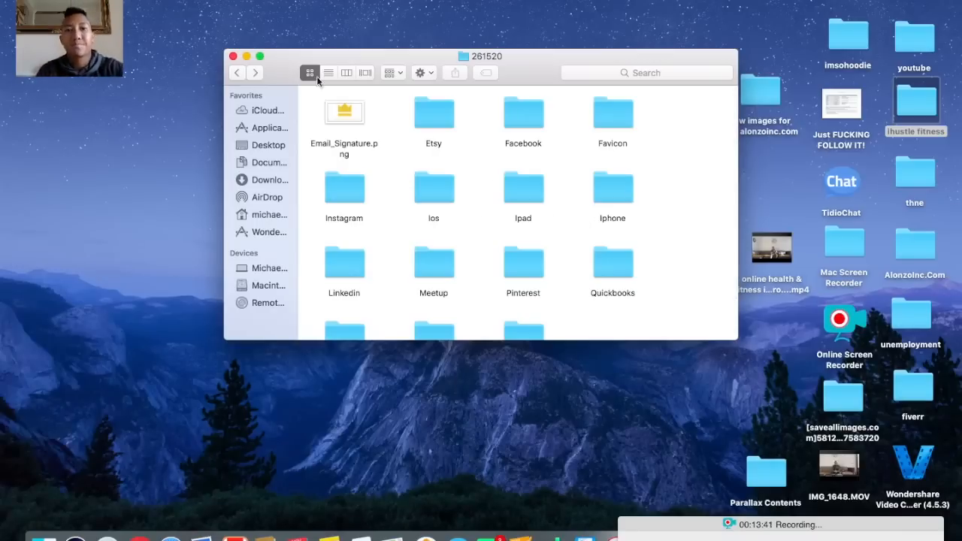
click(233, 57)
Switch to the browser, review The Diamond Hustle For Men in Shopify's Printful product list, and return to the desktop
key(ctrl+Up)
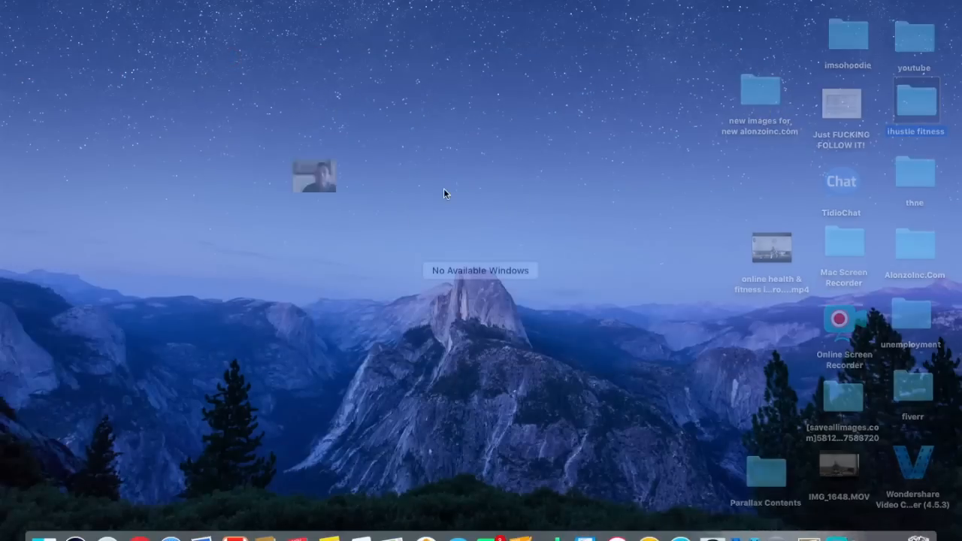
click(536, 26)
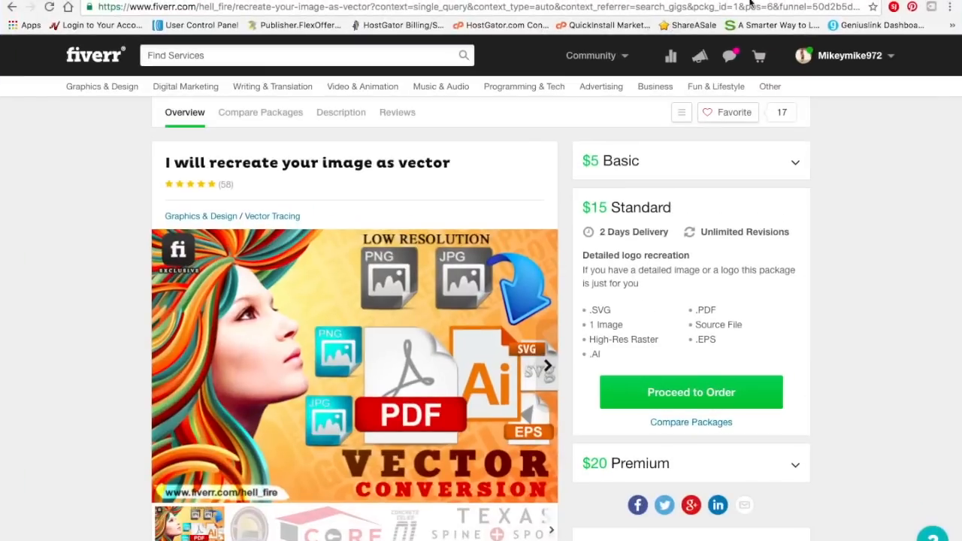
click(719, 1)
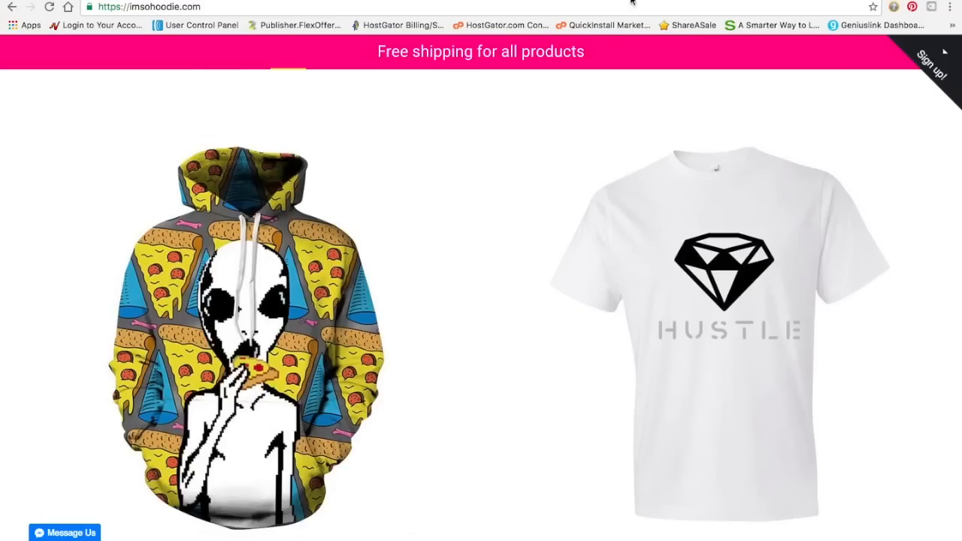
click(452, 0)
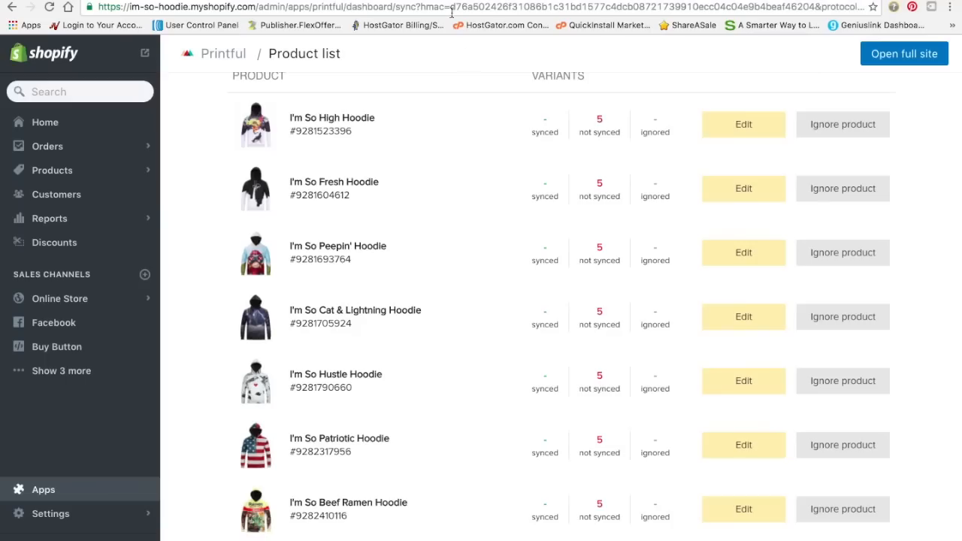
scroll(366, 309, up, 10)
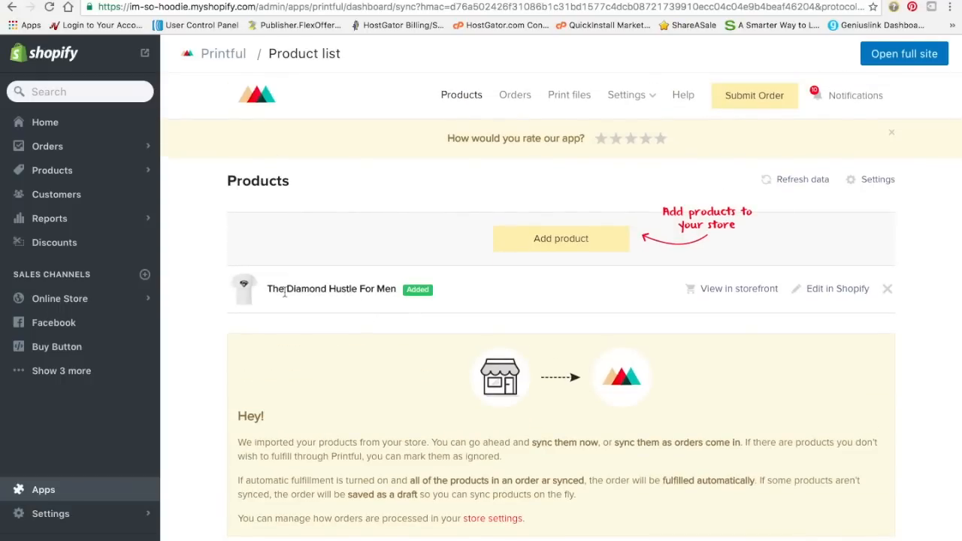
scroll(526, 353, down, 5)
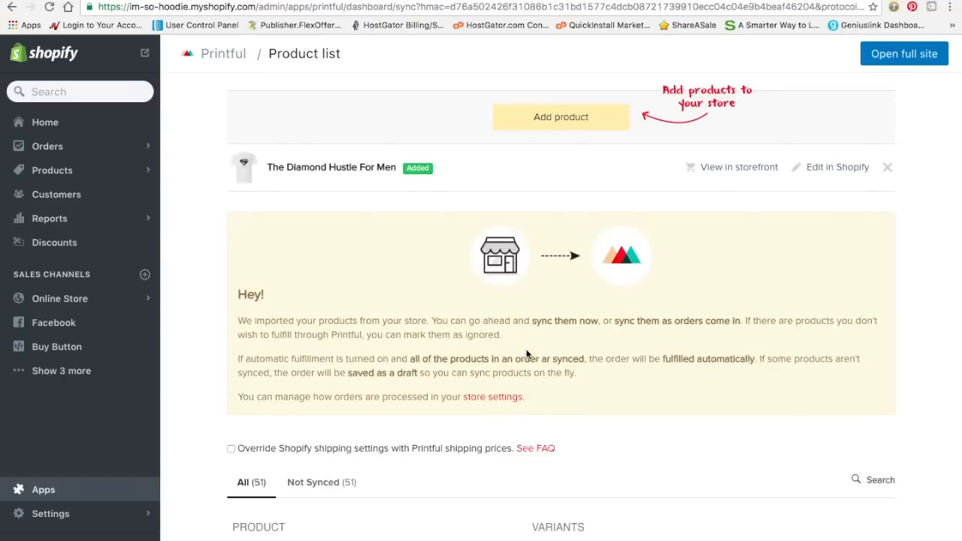
key(ctrl+Up)
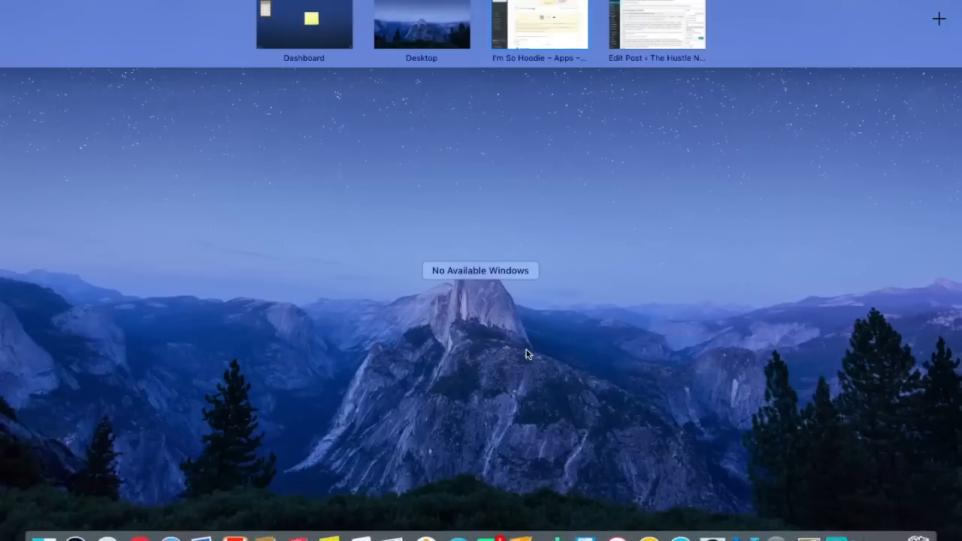
click(367, 242)
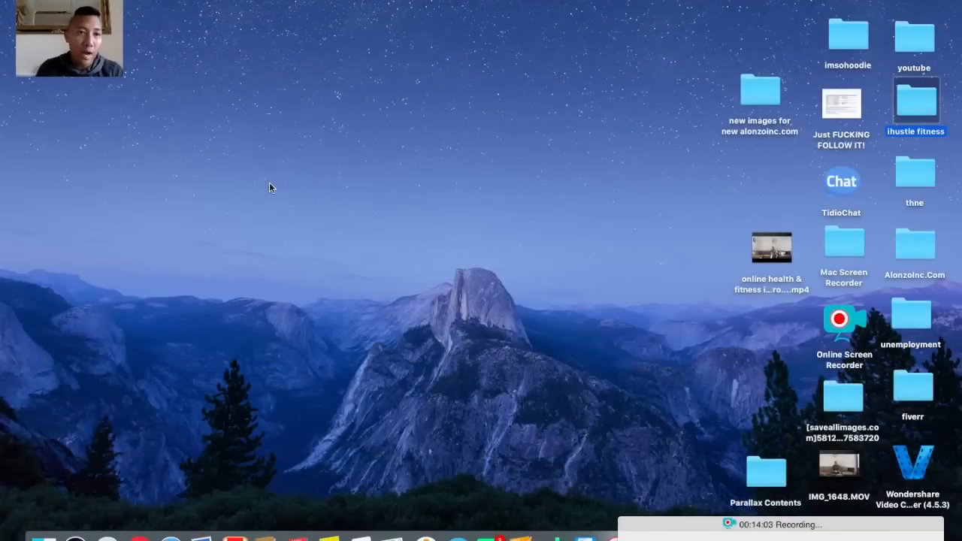